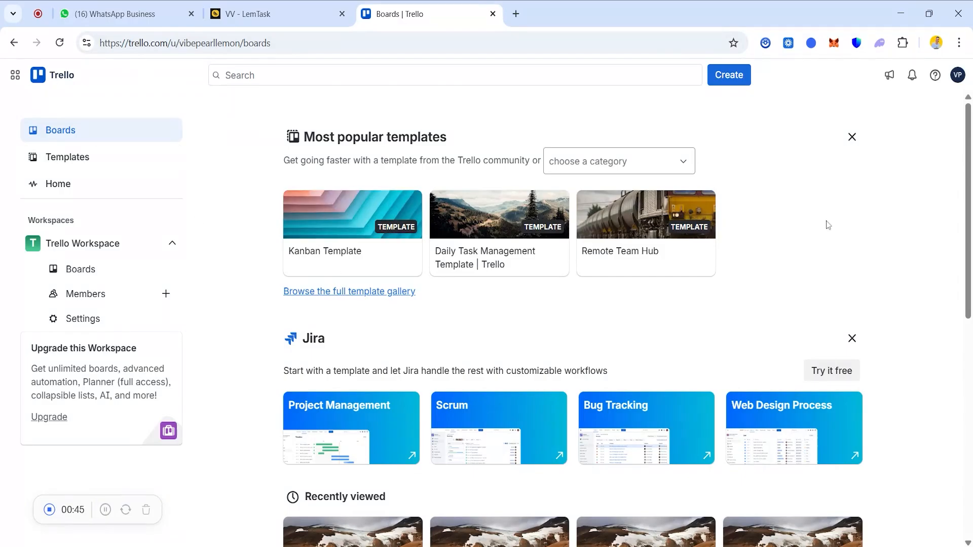
- Create a new board in the Trello Workspace, entering a person's first name as the board title
scroll(966, 213, down, 2)
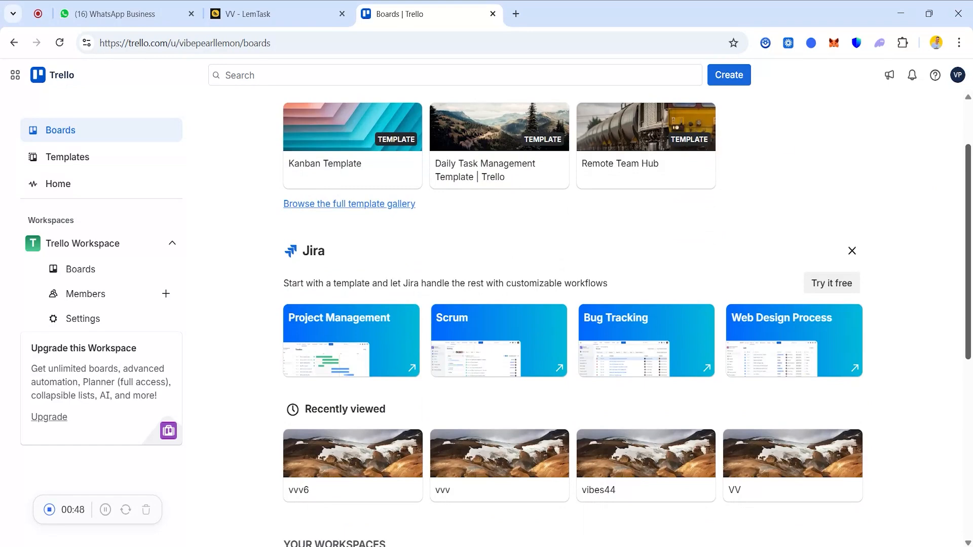
drag(969, 221, 970, 296)
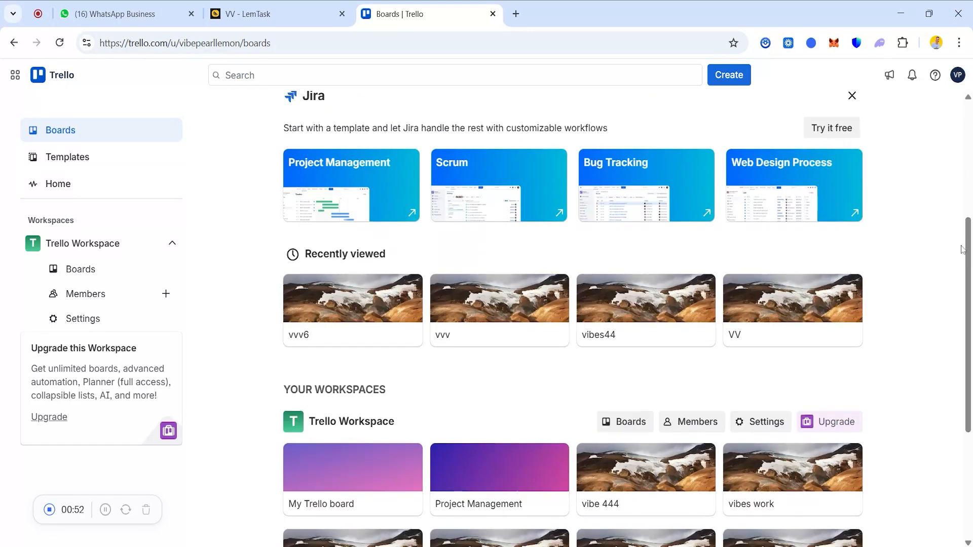
drag(969, 244, 969, 346)
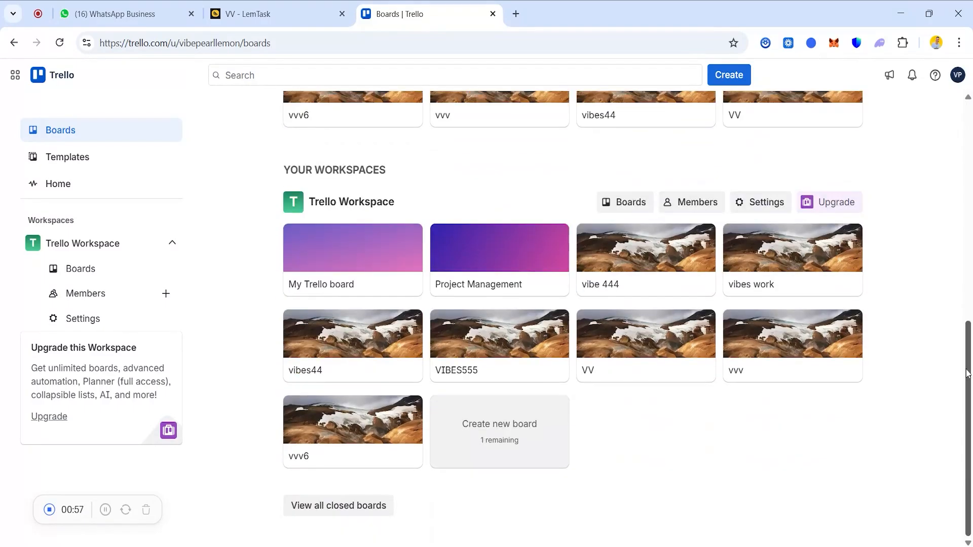
click(459, 440)
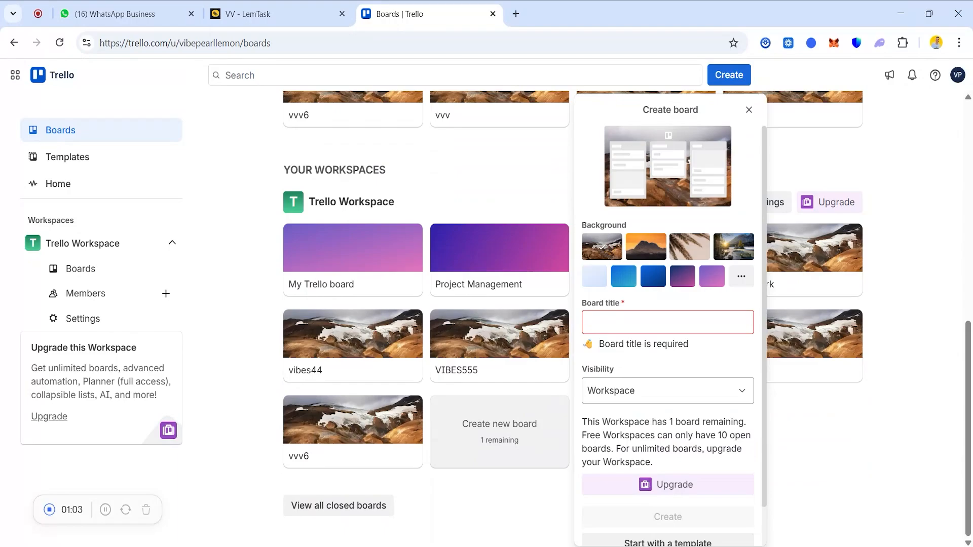
text(reza)
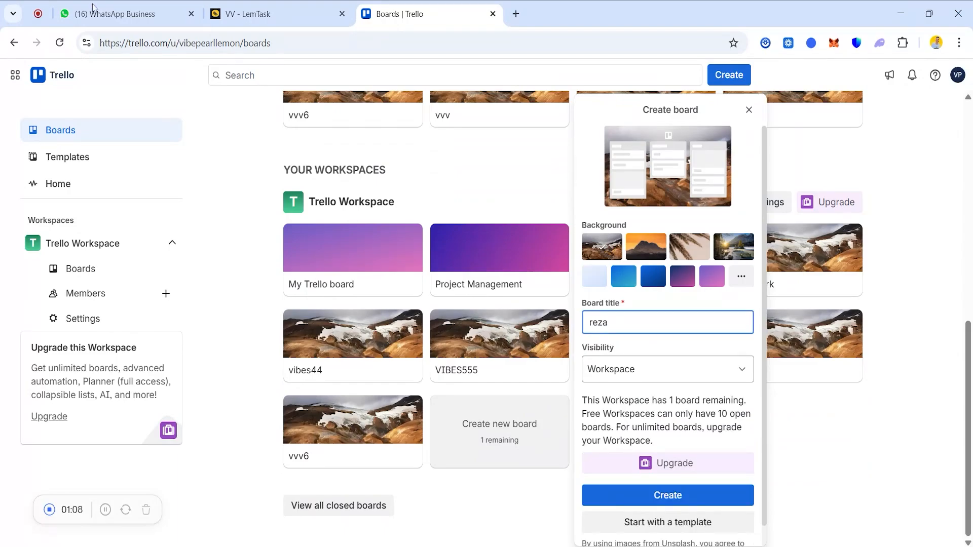
click(630, 494)
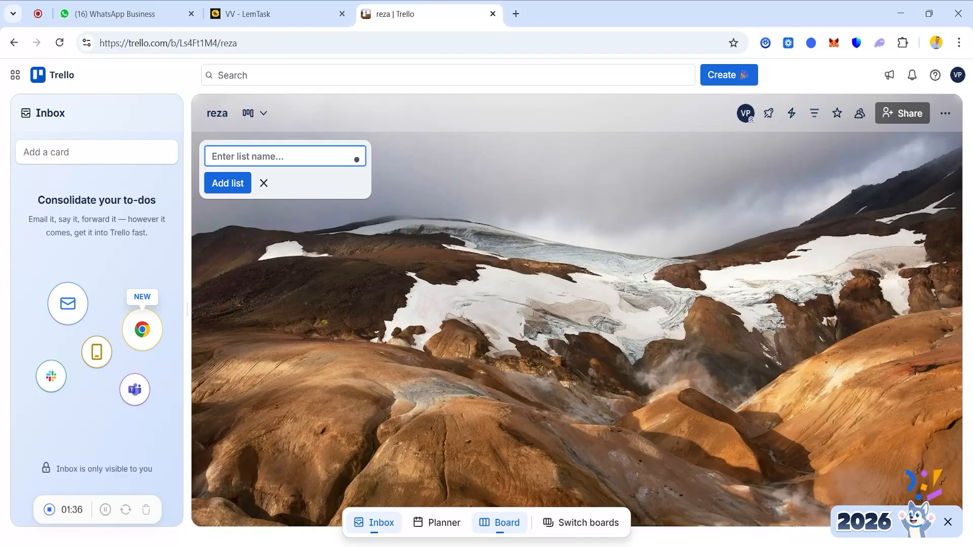
- Add three lists named "Inbox", "Today" and "Done" to the new board
text(Inbox)
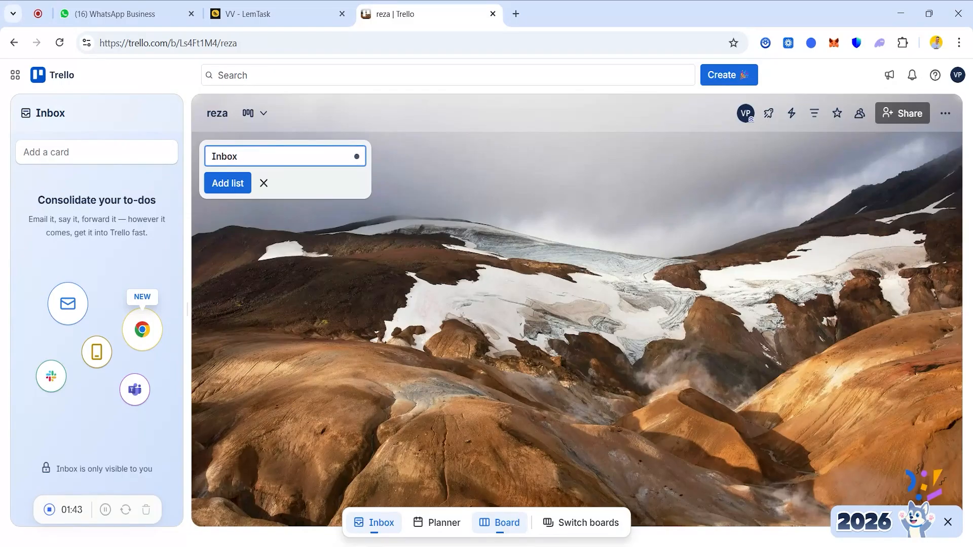
click(228, 185)
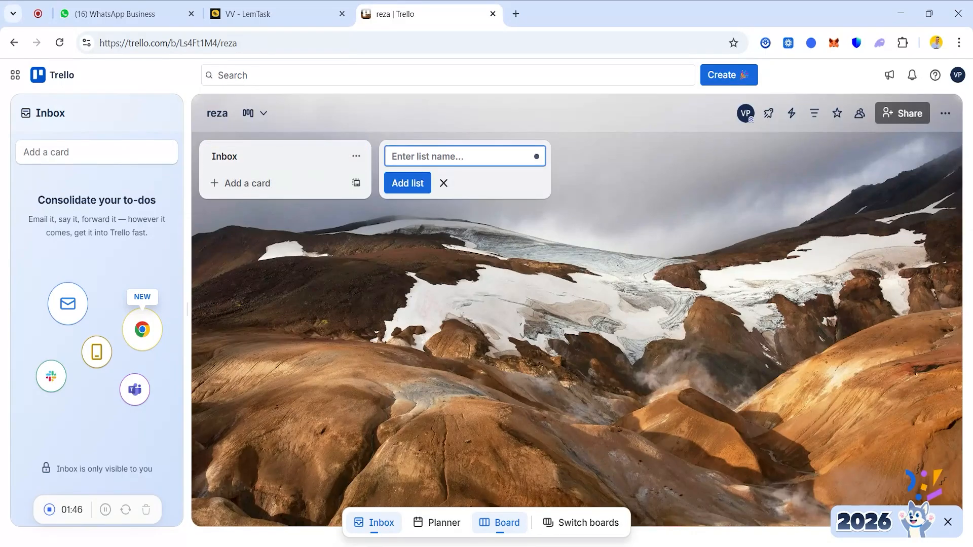
text(Today)
key(Return)
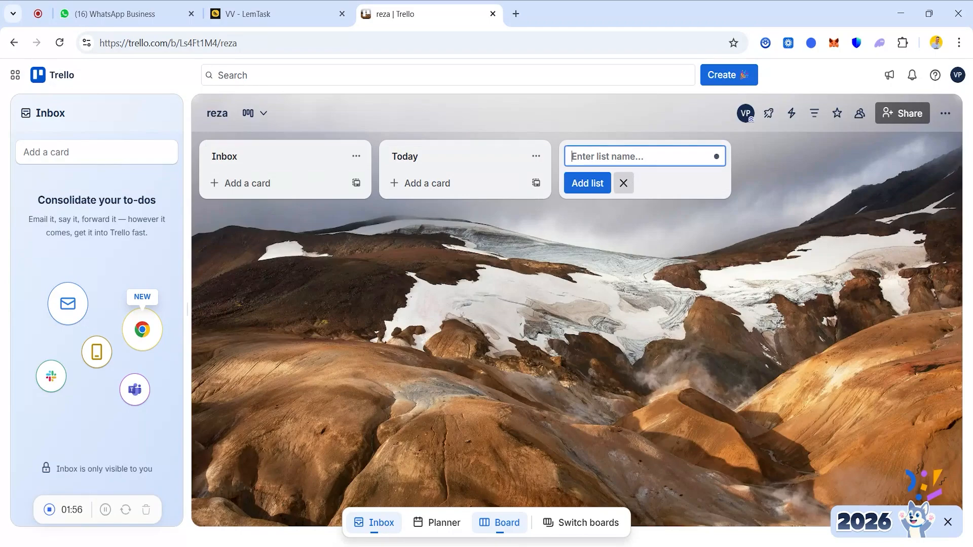
text(Done)
click(580, 184)
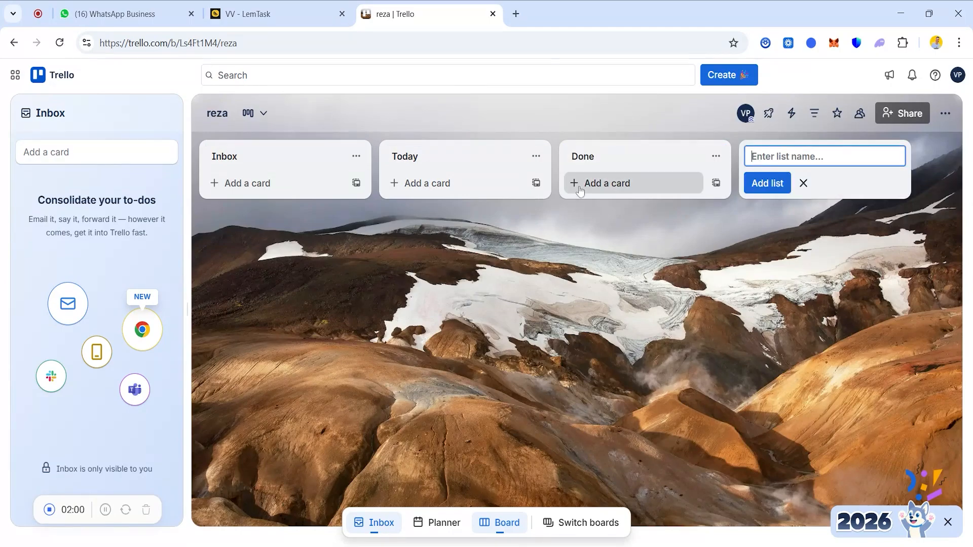
key(Escape)
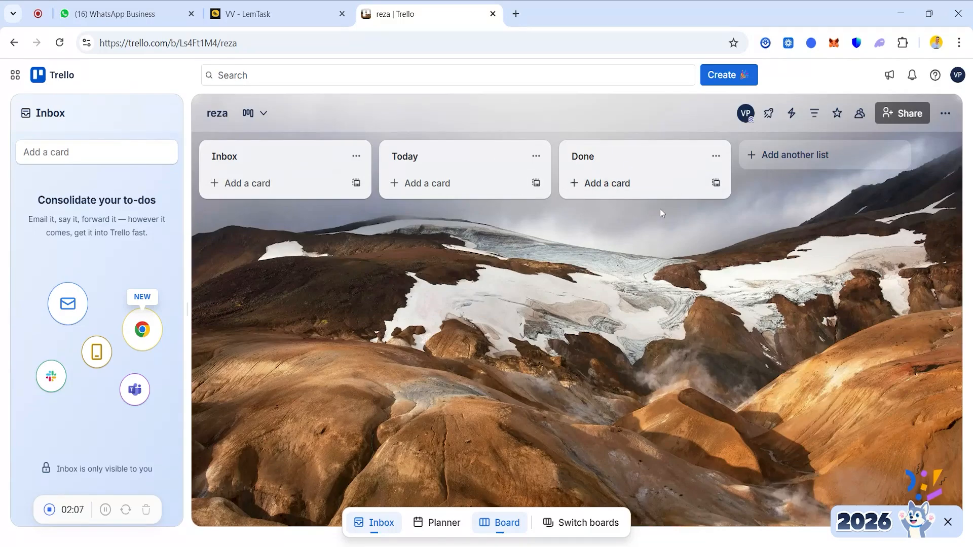
- Add a card titled "wotk" to the Inbox list and correct its title to "work"
click(223, 185)
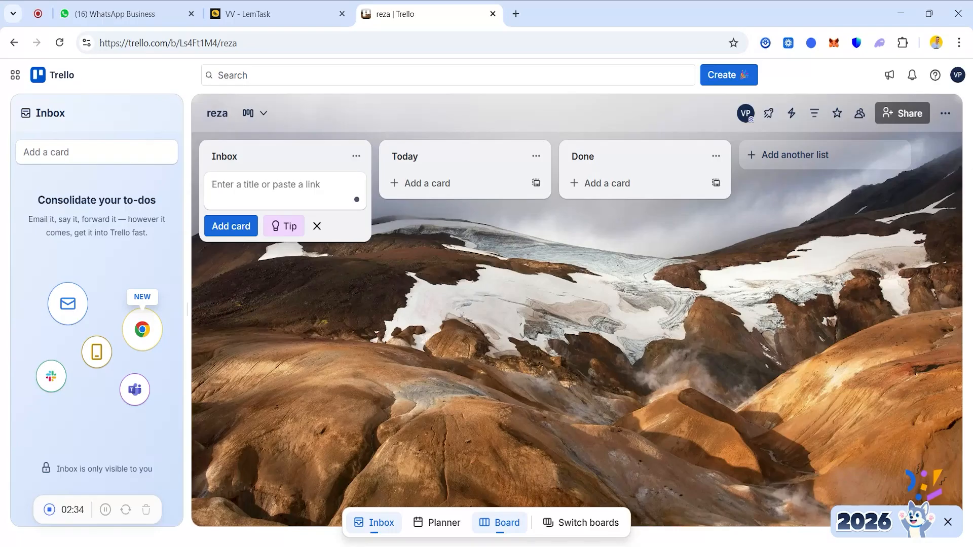
text(wotk)
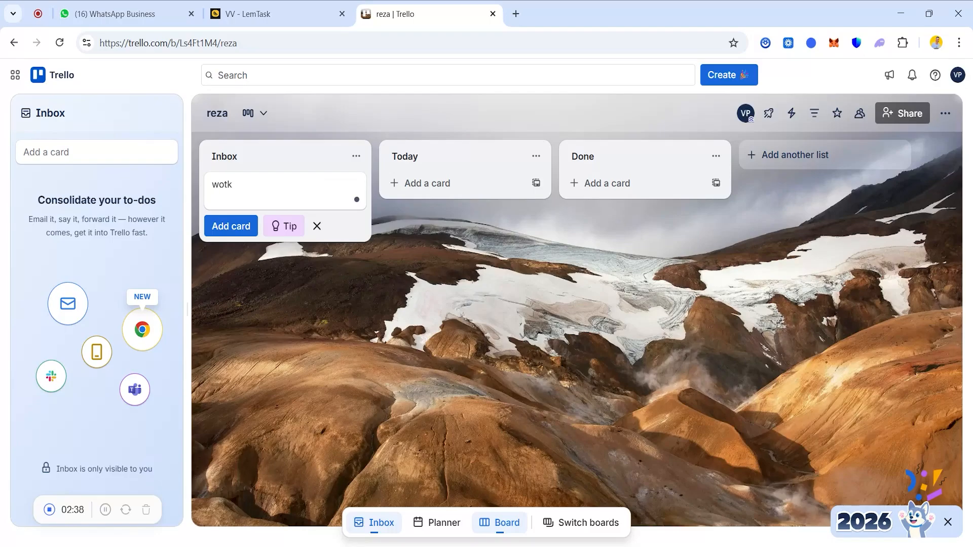
key(Return)
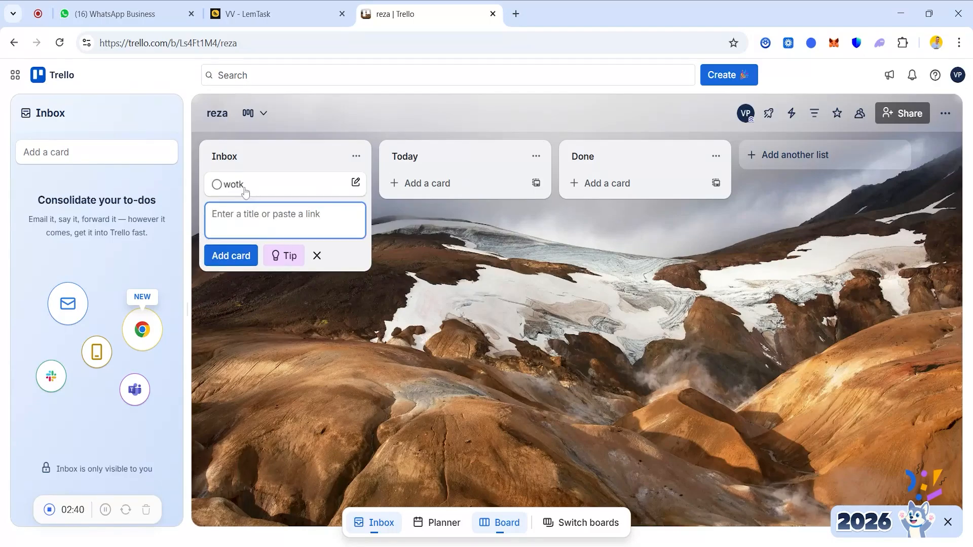
click(248, 186)
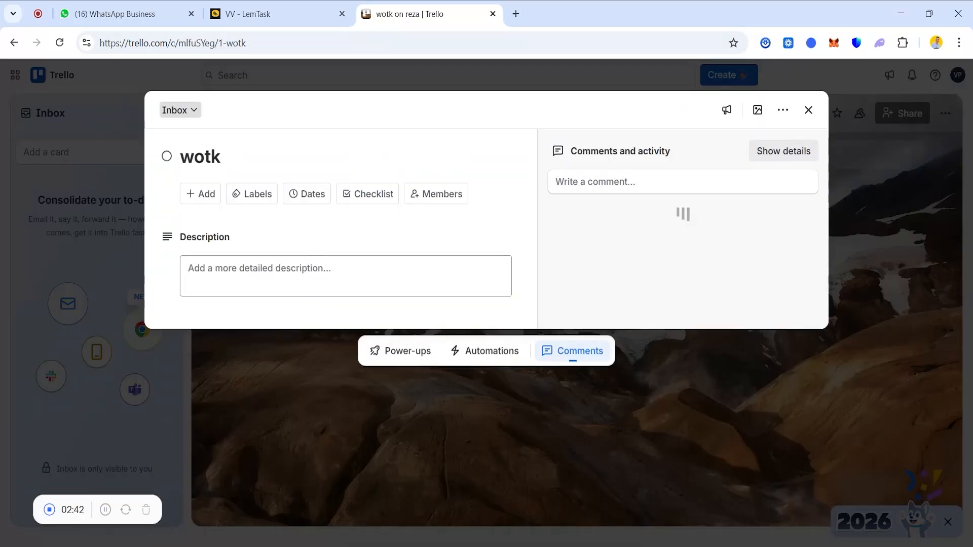
click(237, 157)
key(BackSpace)
key(BackSpace)
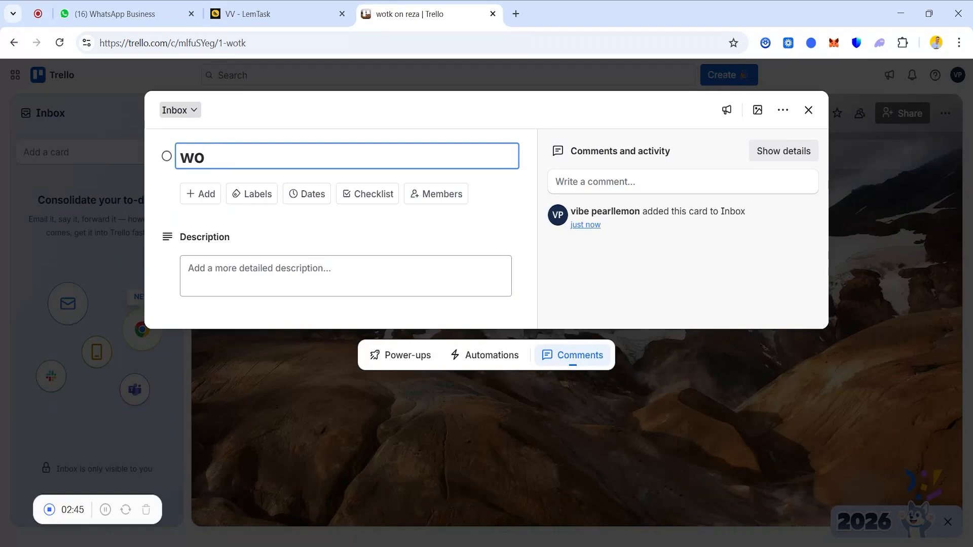
text(rk)
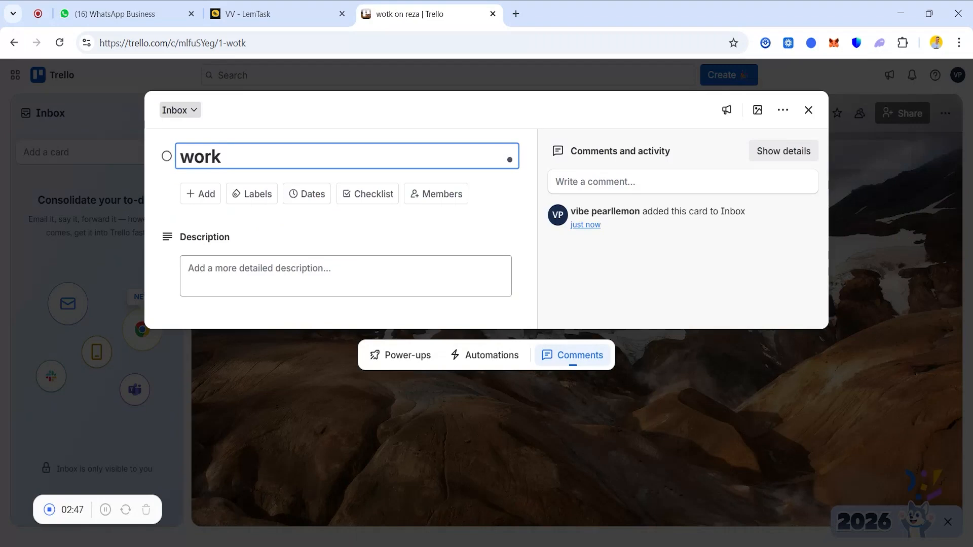
- Apply the red label to the work card
click(259, 193)
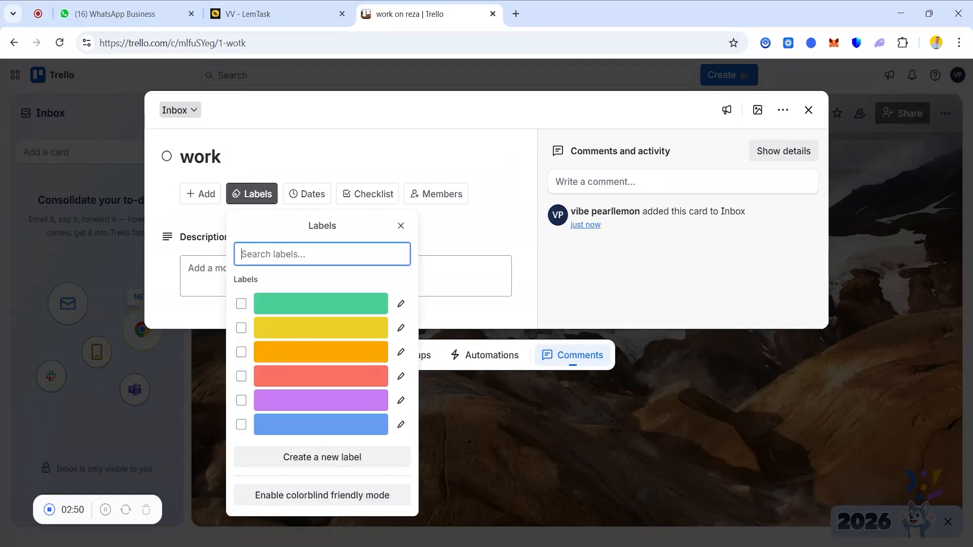
click(308, 386)
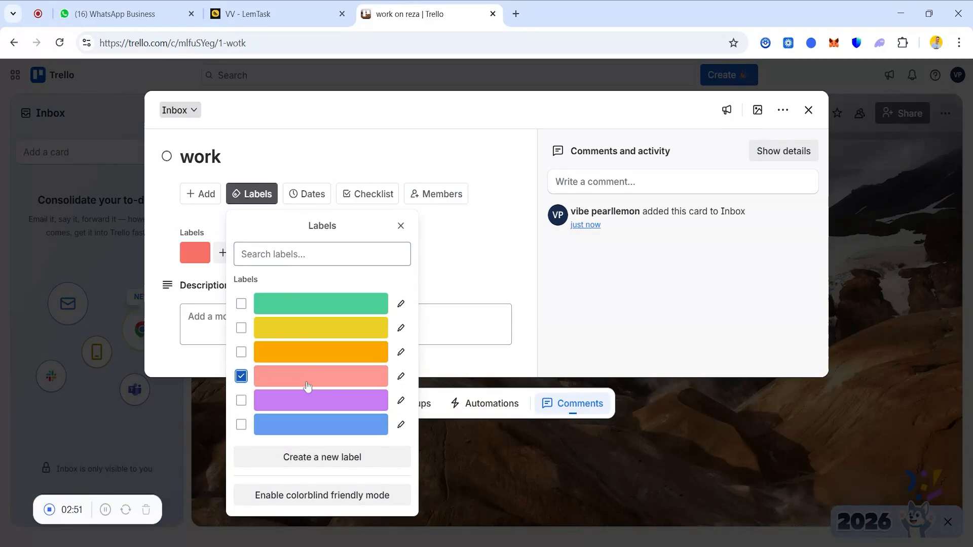
click(334, 379)
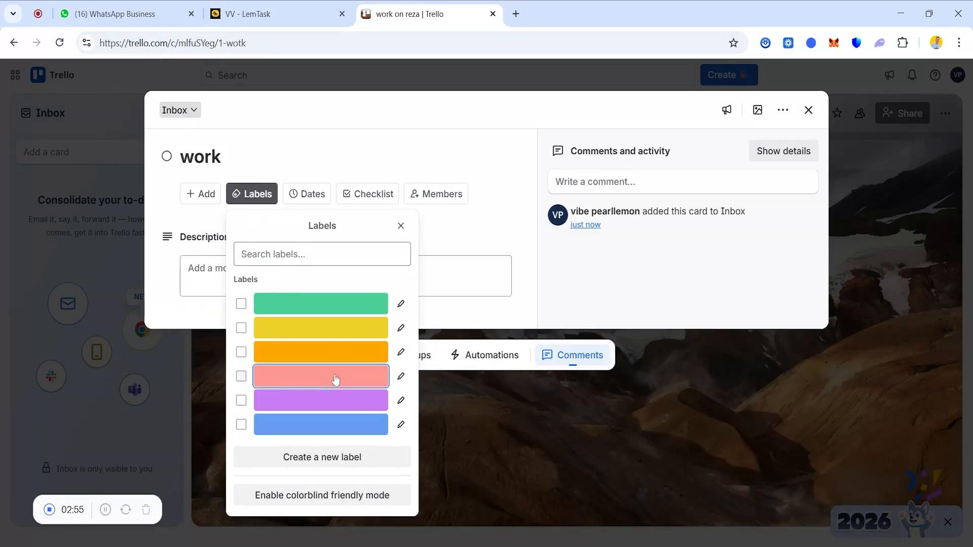
click(332, 380)
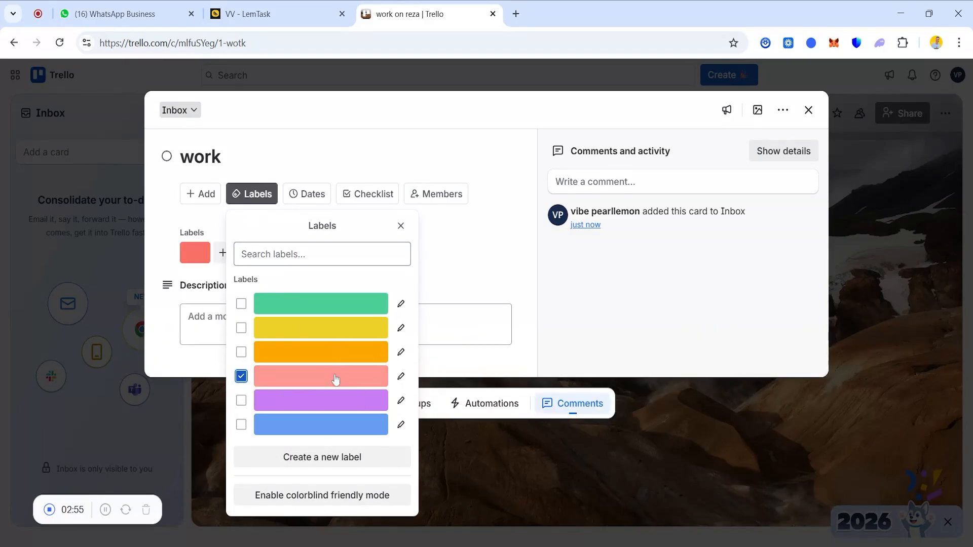
- Title the red label "high level" and save it
click(401, 376)
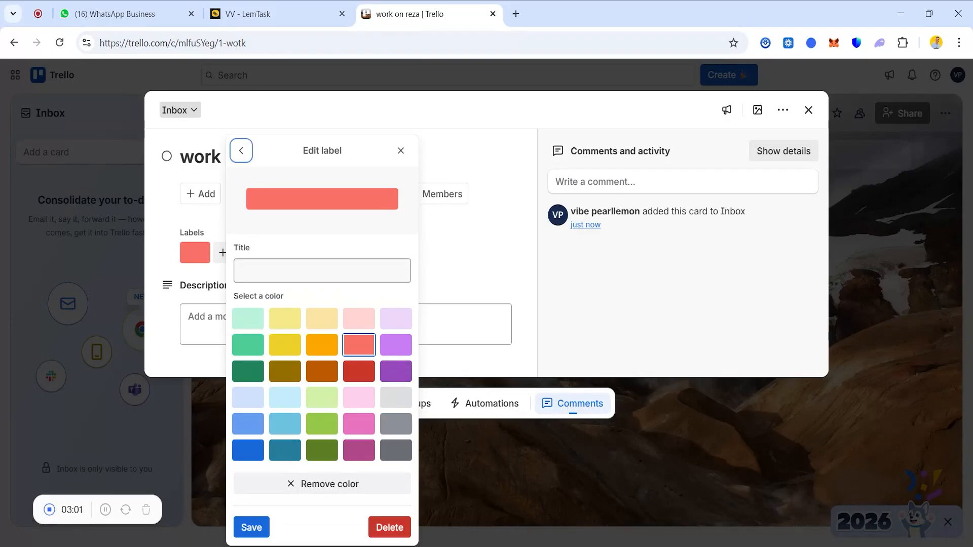
click(322, 271)
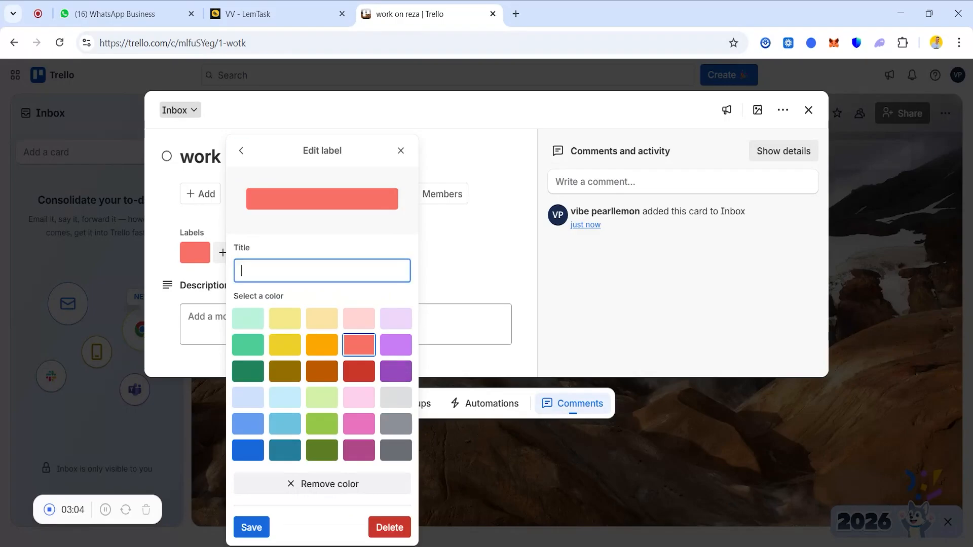
text(high level)
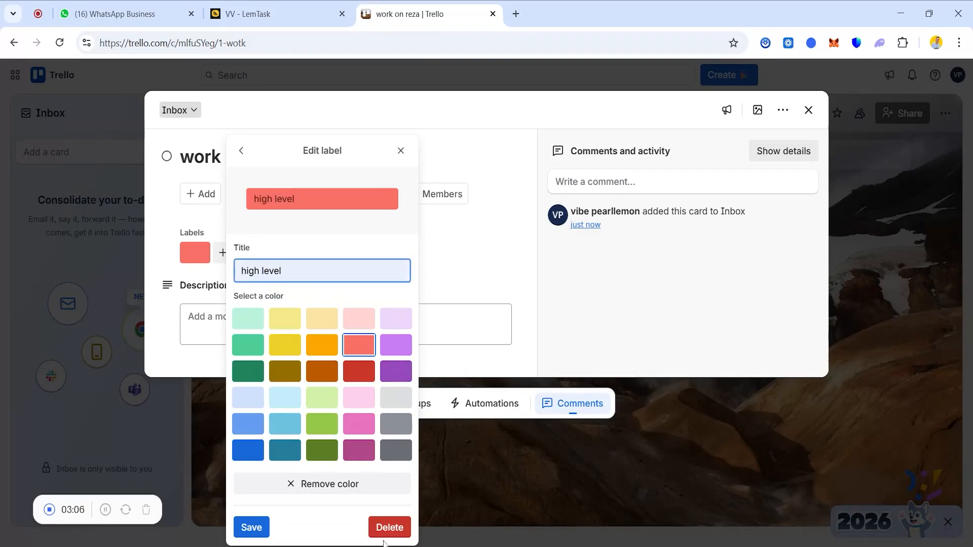
click(252, 527)
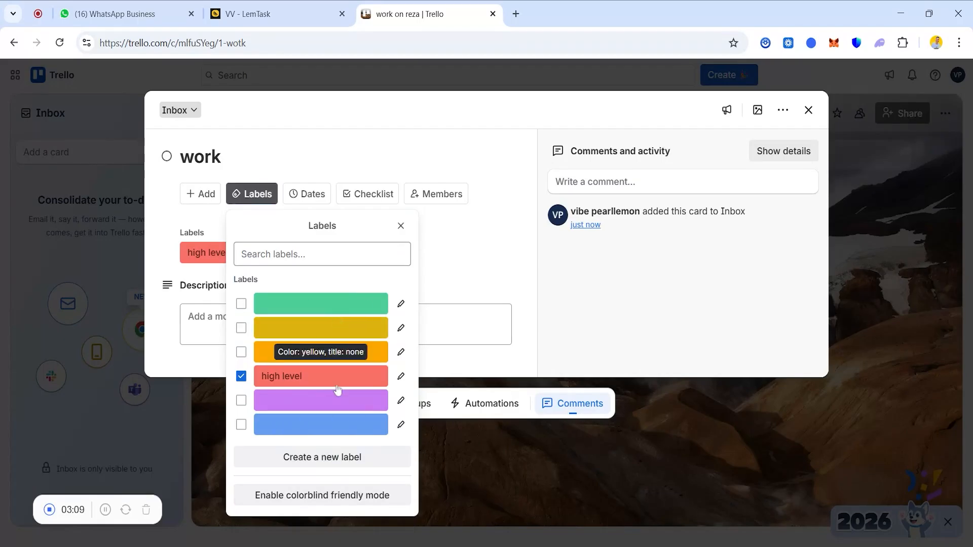
click(524, 267)
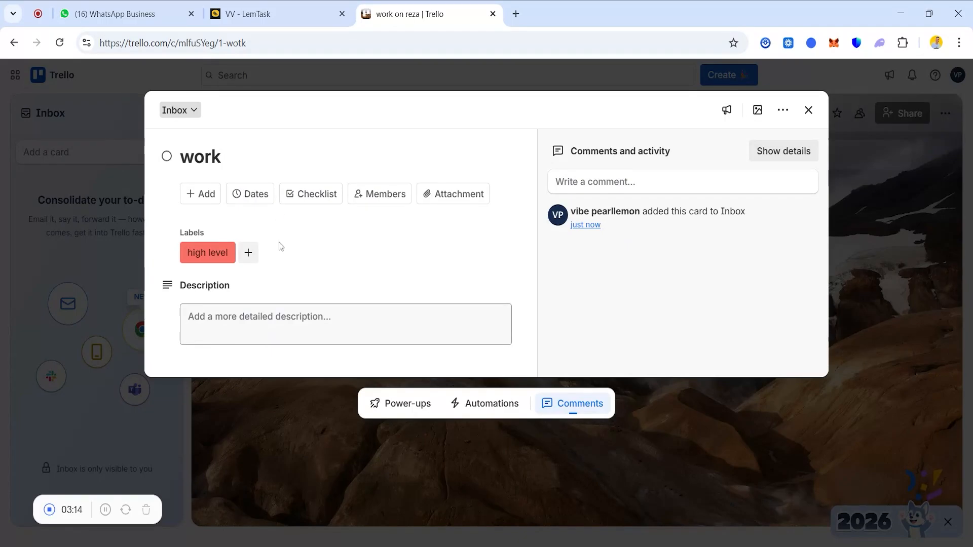
- Try to give the work card a start date of 1/15/2026 and a due date of 1/16/2026
click(254, 194)
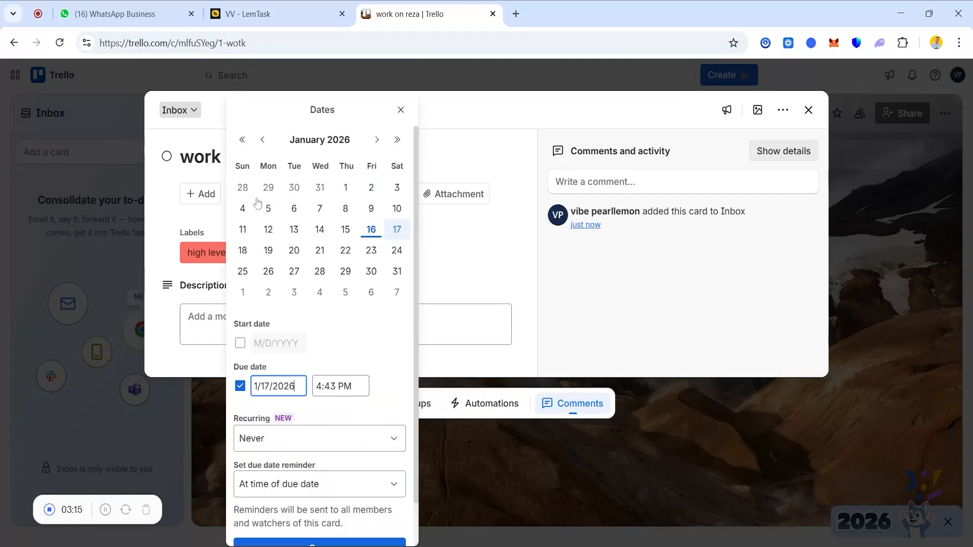
click(372, 232)
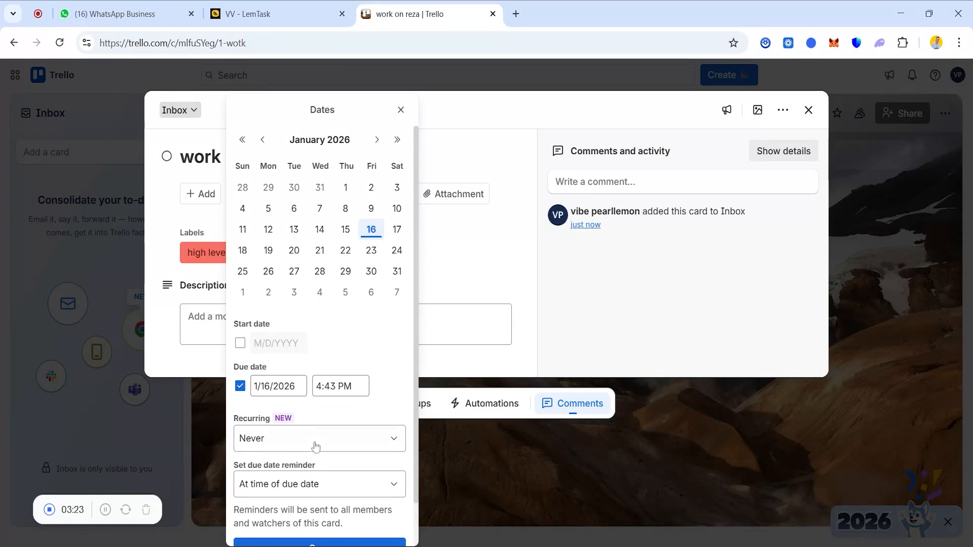
click(334, 485)
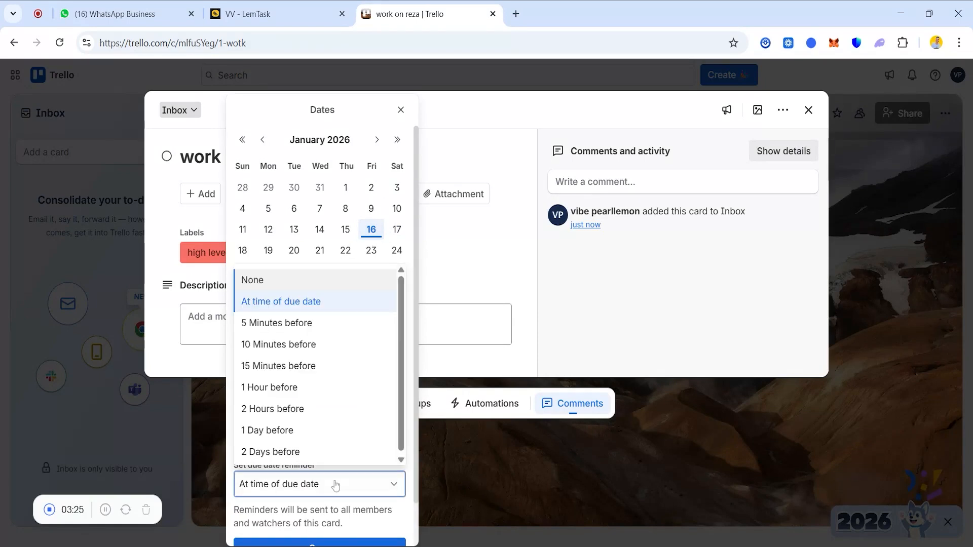
click(416, 491)
key(Escape)
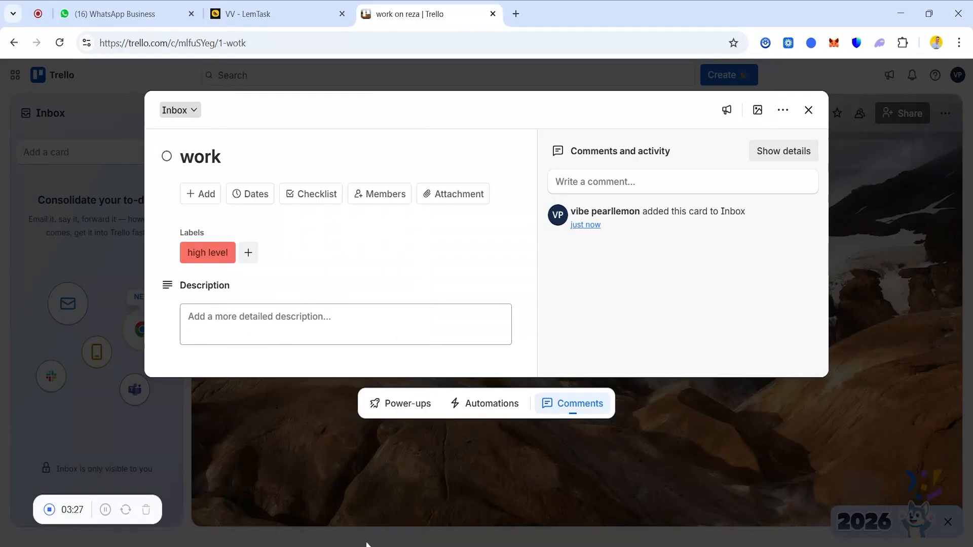
click(269, 198)
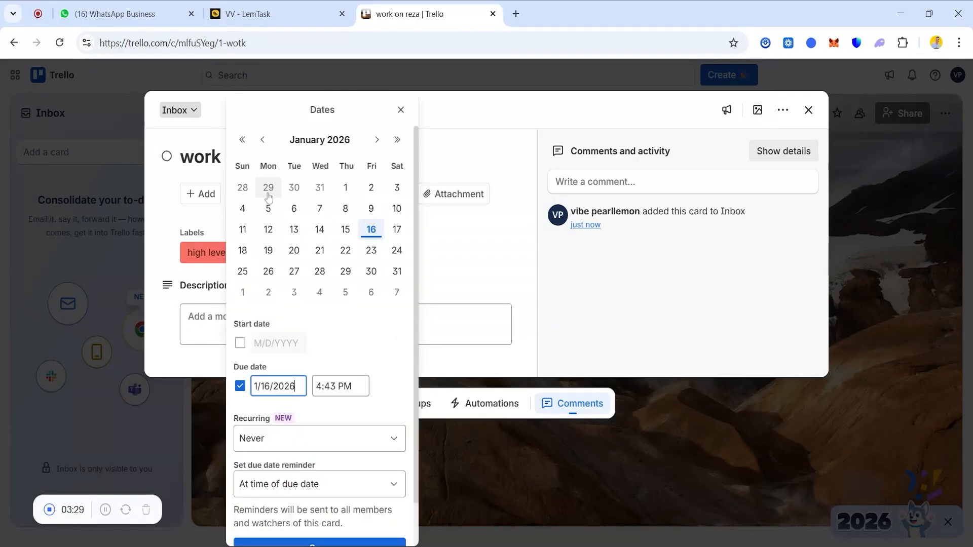
click(345, 229)
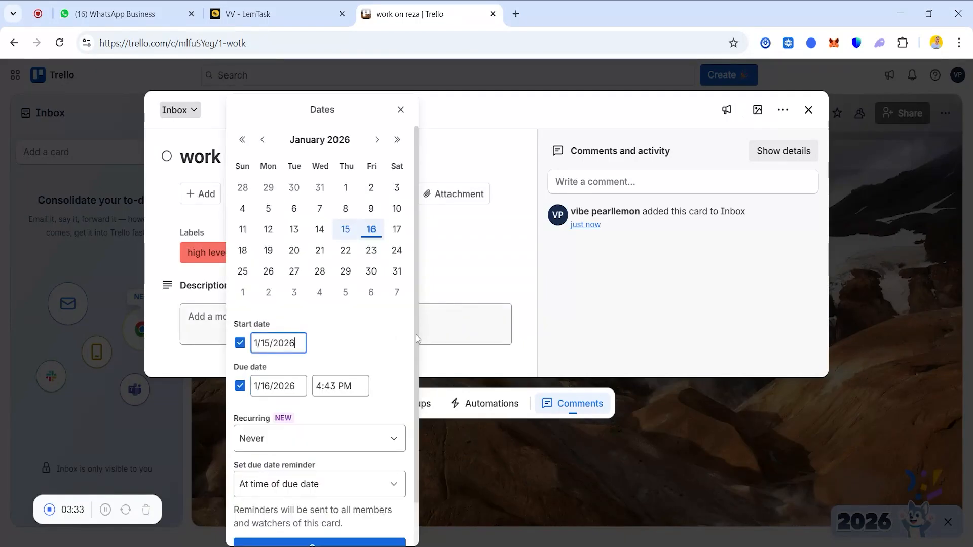
click(371, 229)
click(479, 268)
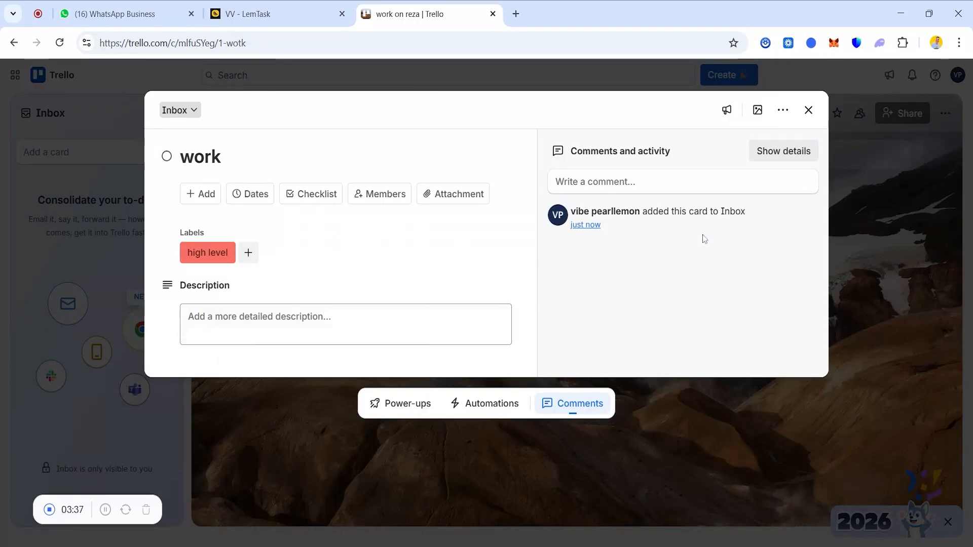
- Add four cards titled read, gym, meeting and do invoices to the Inbox list
click(809, 110)
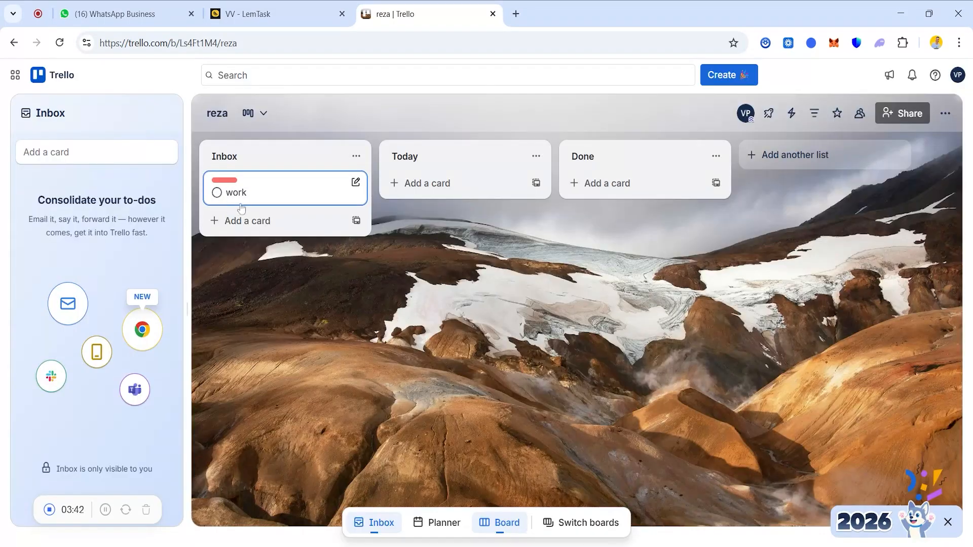
click(241, 221)
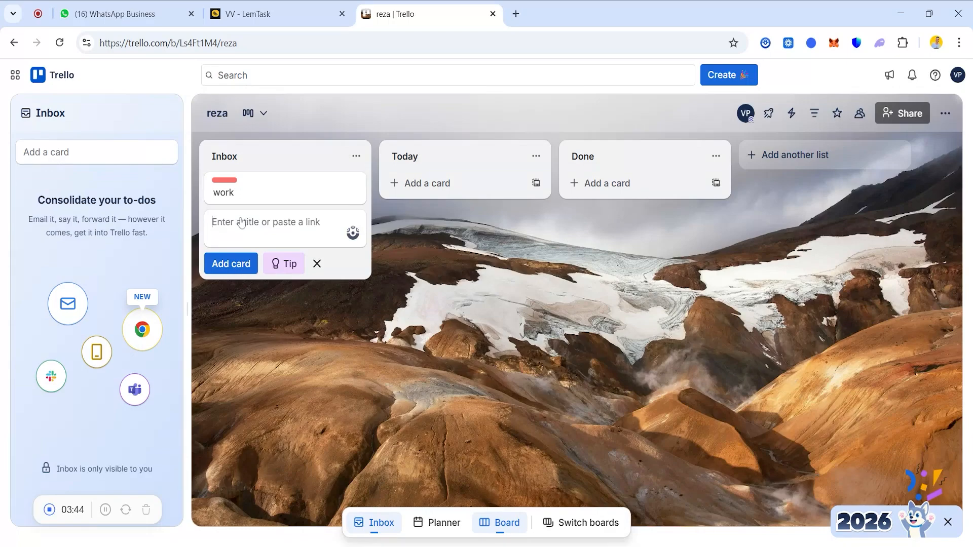
text(read)
click(228, 264)
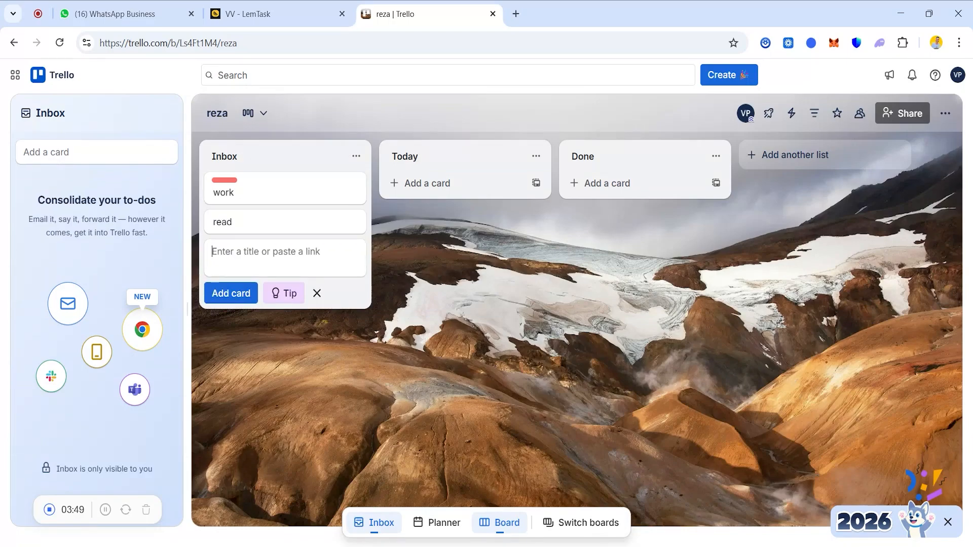
text(gym)
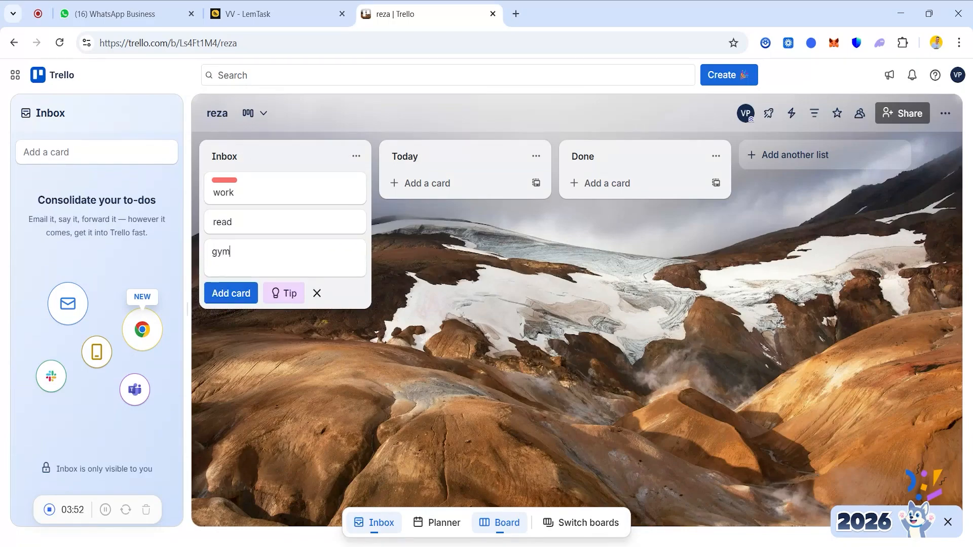
key(Return)
text(meeting)
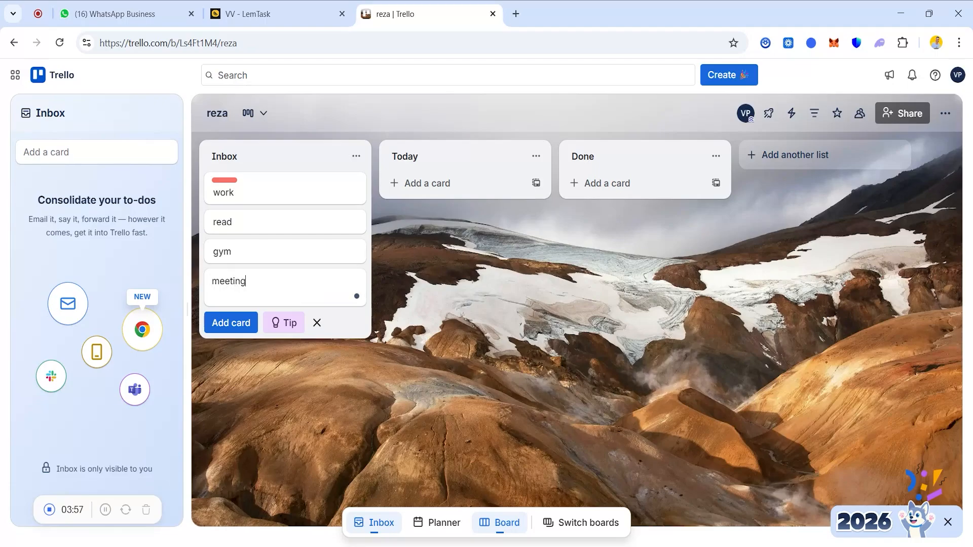
key(Return)
text(do i)
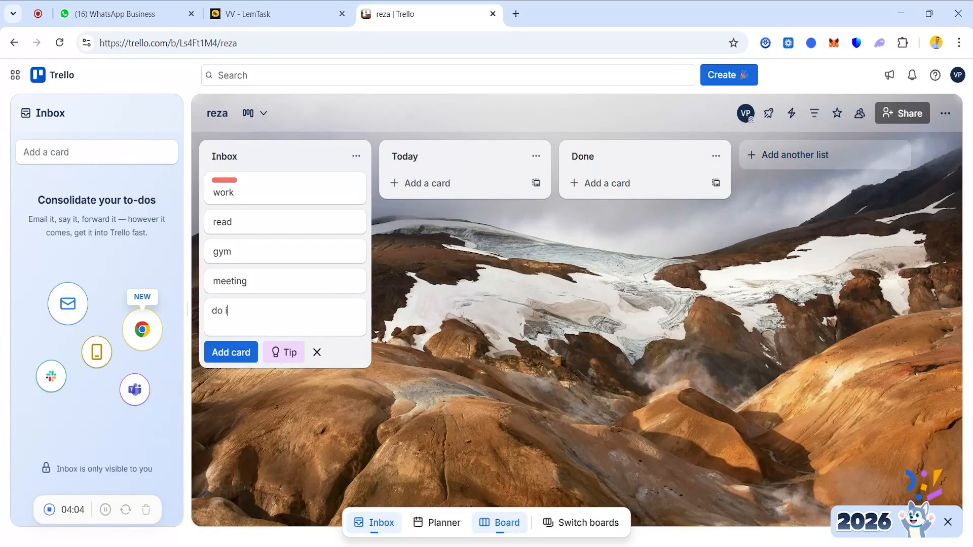
text(nvoices)
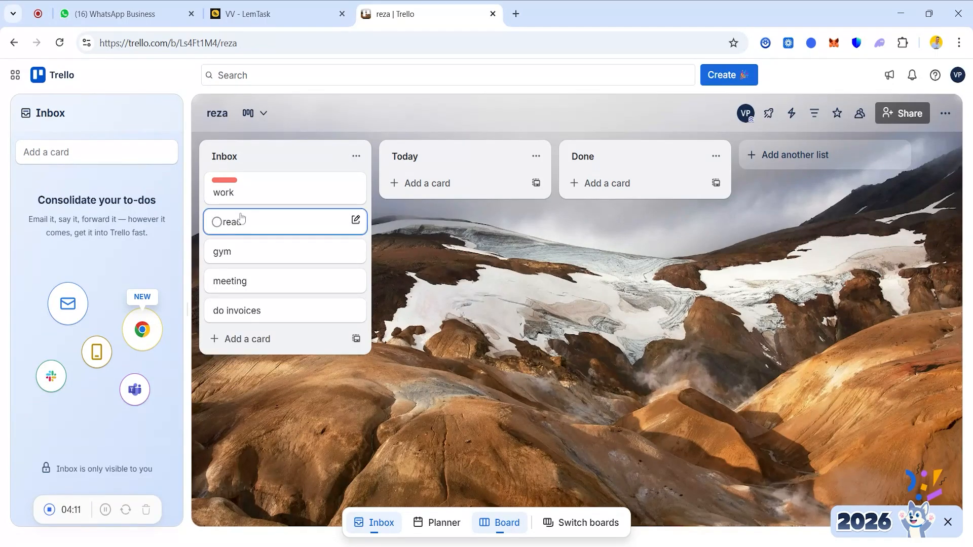
- Apply the green label to the read card in the Inbox list
click(240, 214)
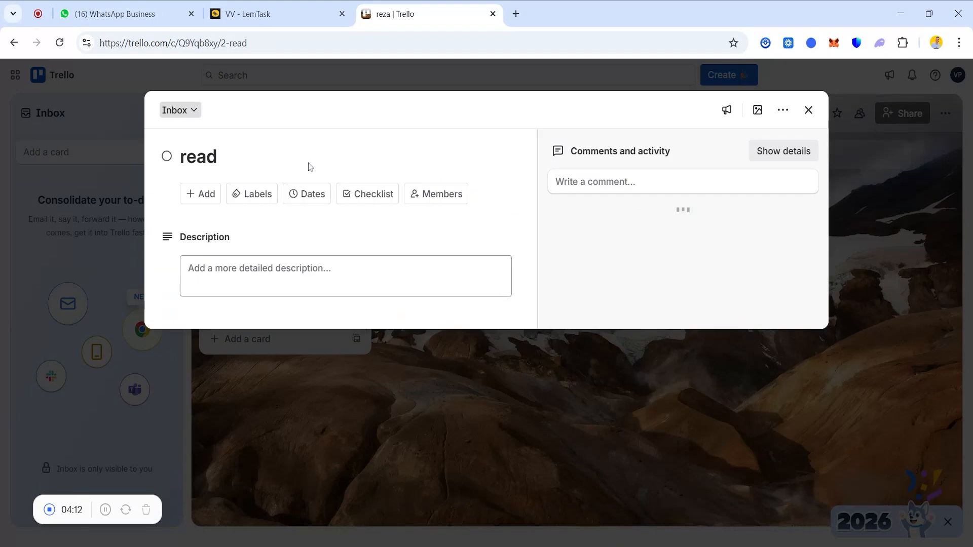
click(252, 193)
click(280, 296)
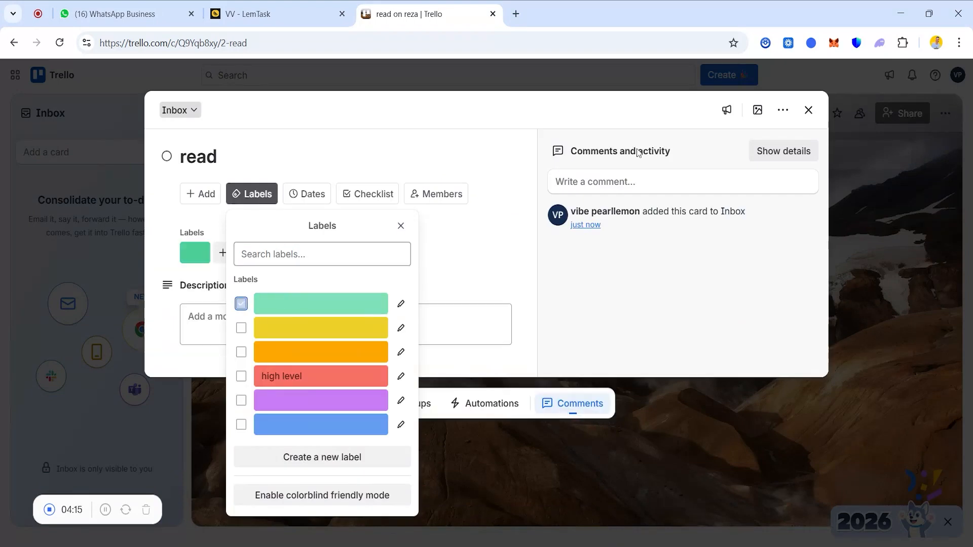
click(741, 240)
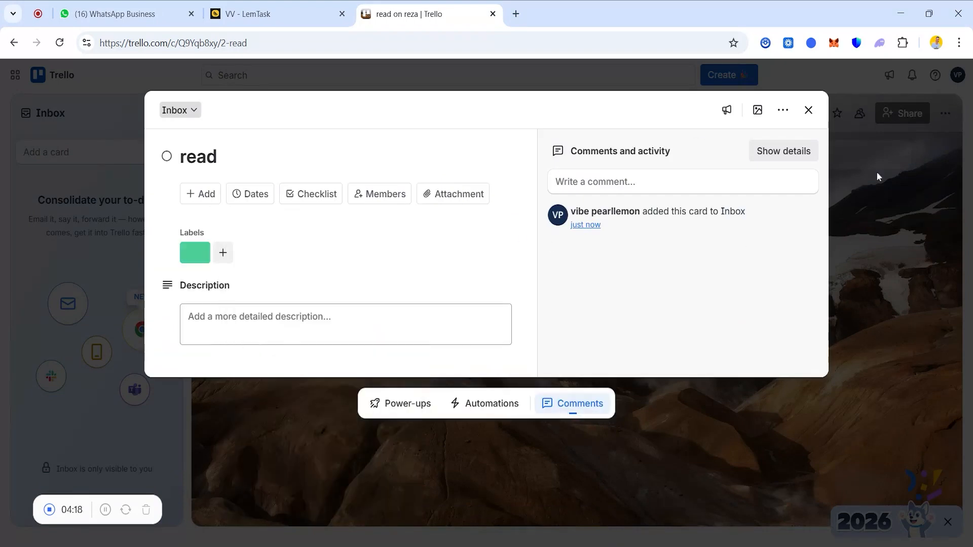
click(809, 110)
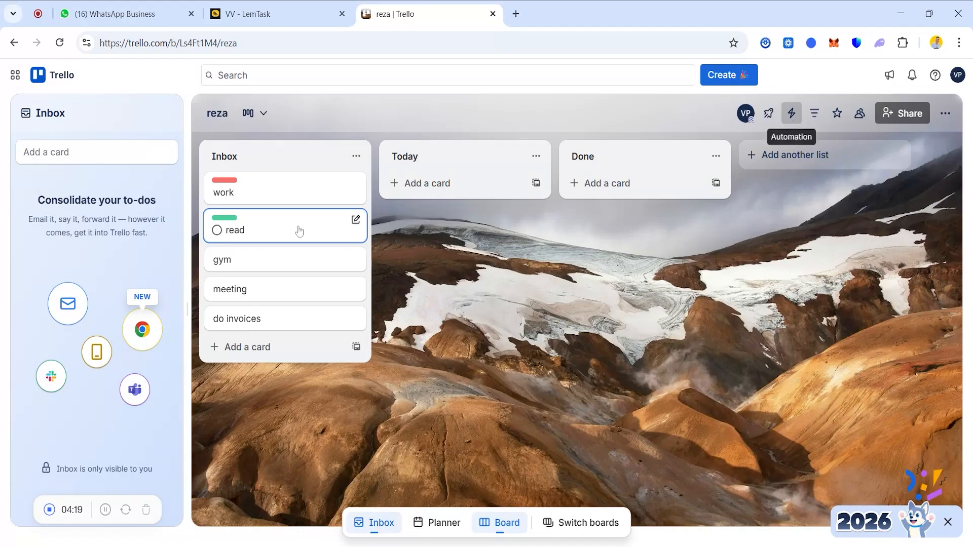
- Apply the blue label to the gym card in the Inbox list
click(272, 269)
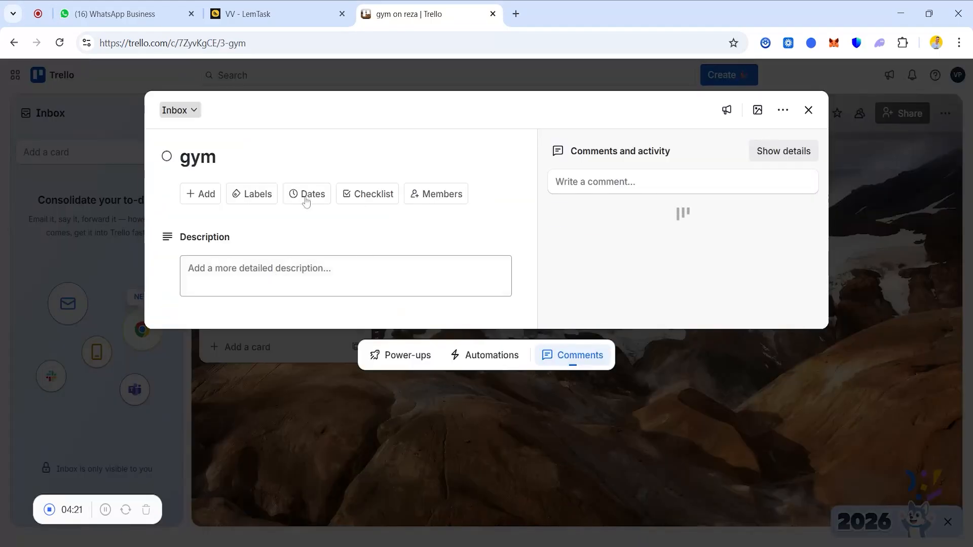
click(251, 196)
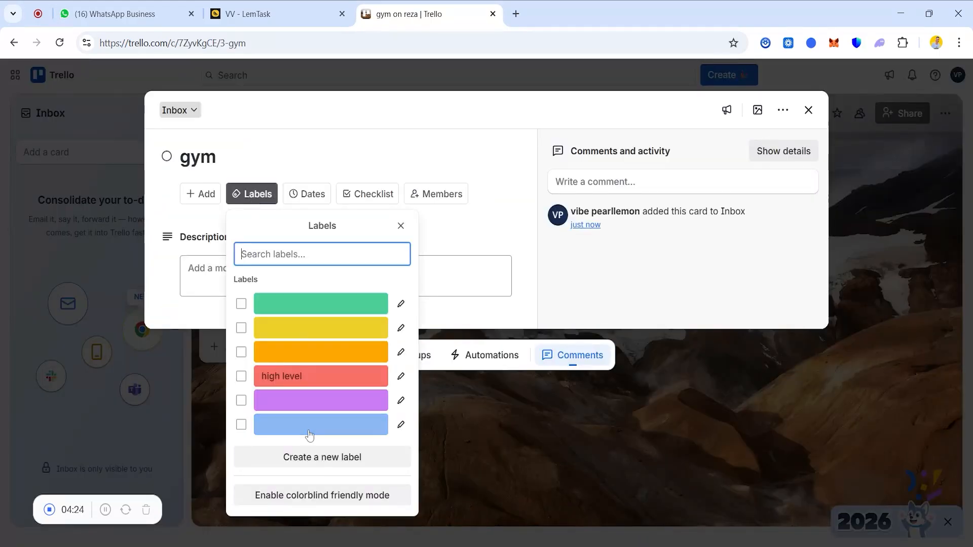
click(310, 428)
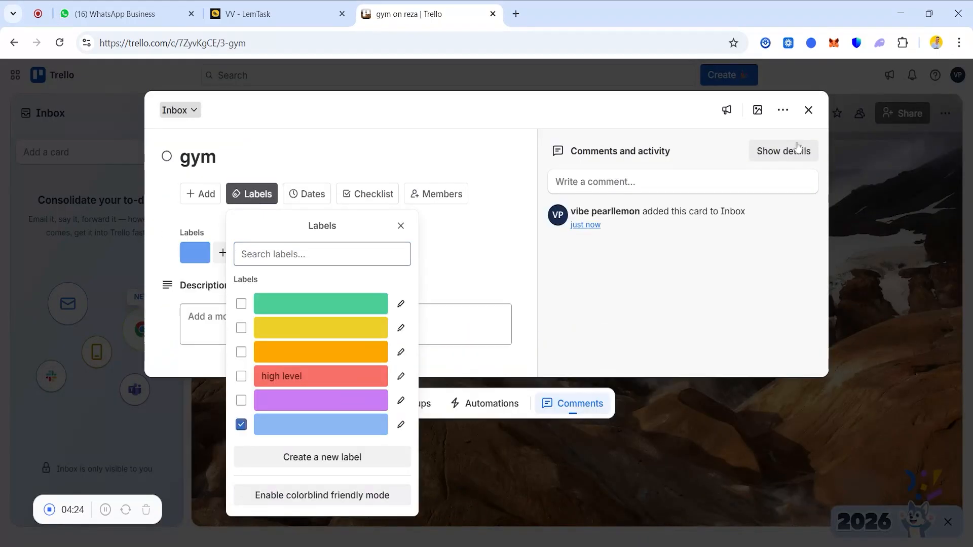
click(808, 110)
- Apply the red "high level" label to the meeting card in the Inbox list
click(310, 298)
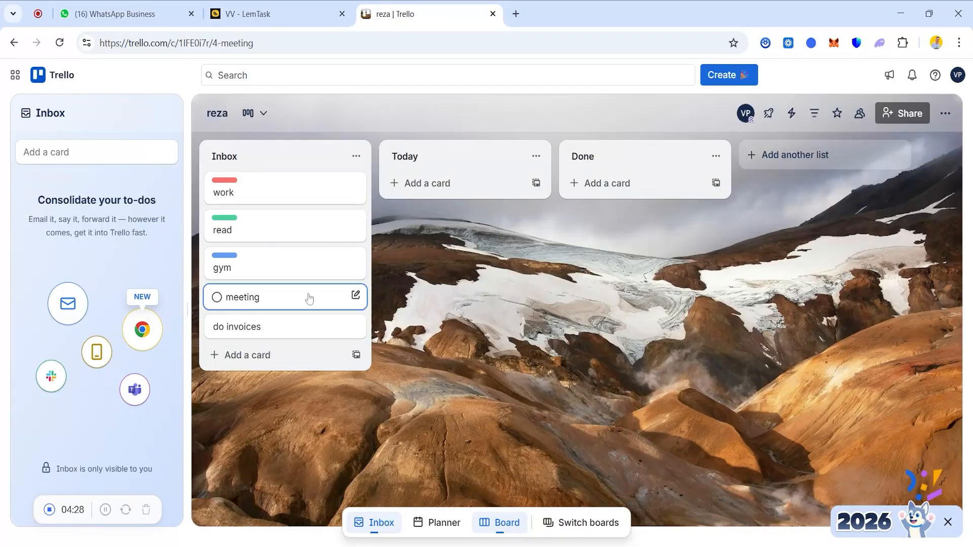
click(252, 194)
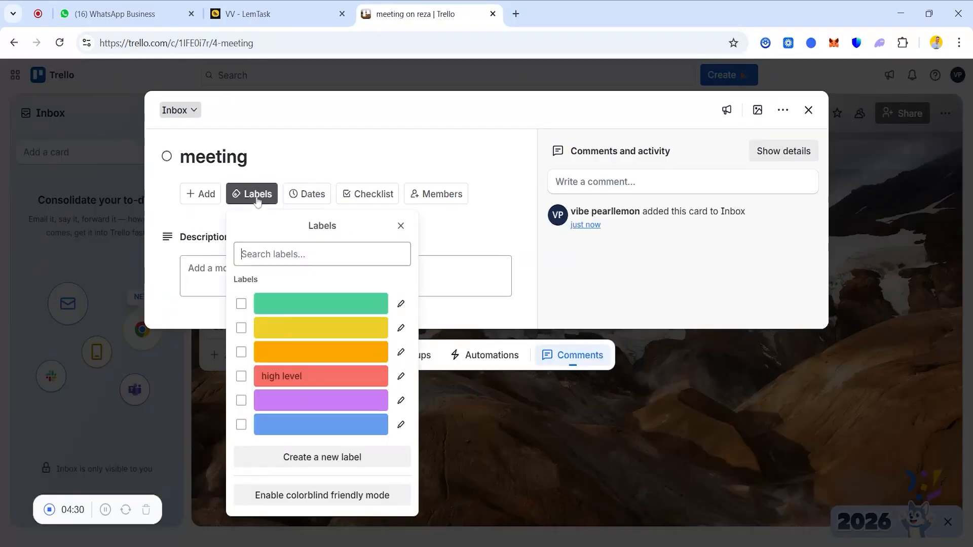
click(282, 376)
click(808, 111)
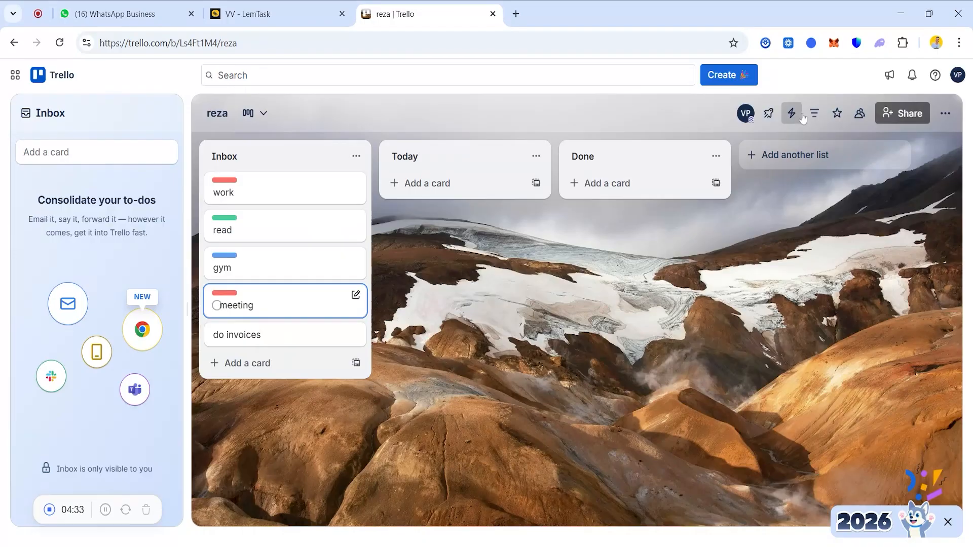
- Apply the red "high level" label to the do invoices card in the Inbox list
click(234, 335)
click(249, 200)
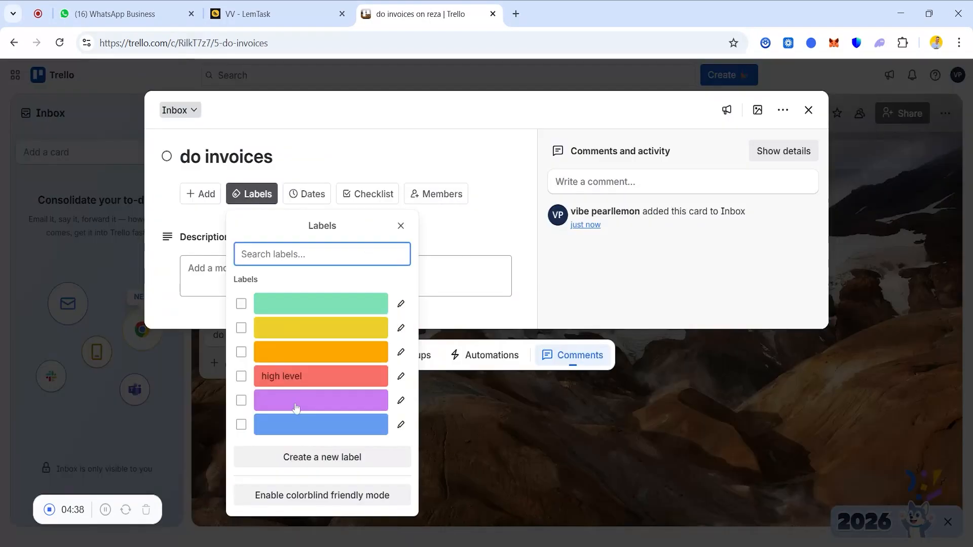
click(297, 376)
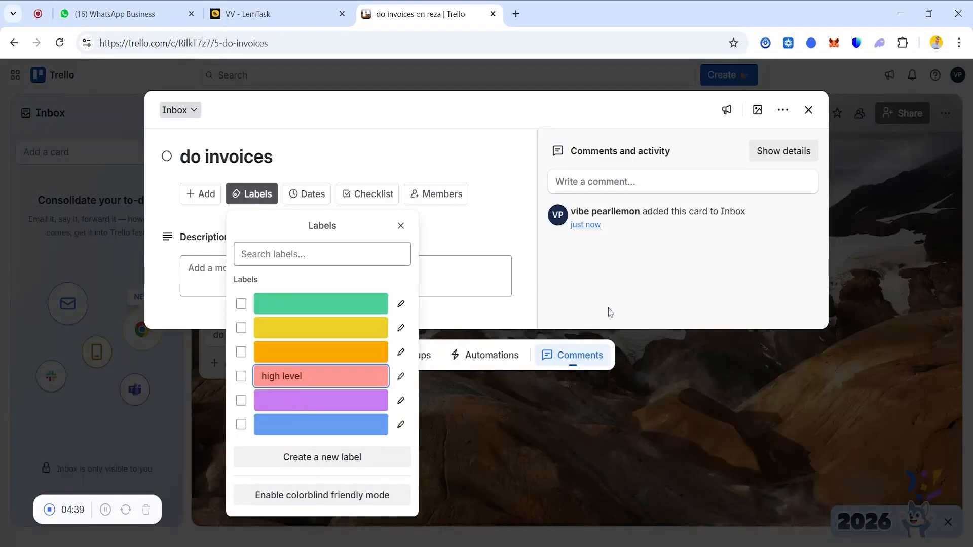
click(808, 110)
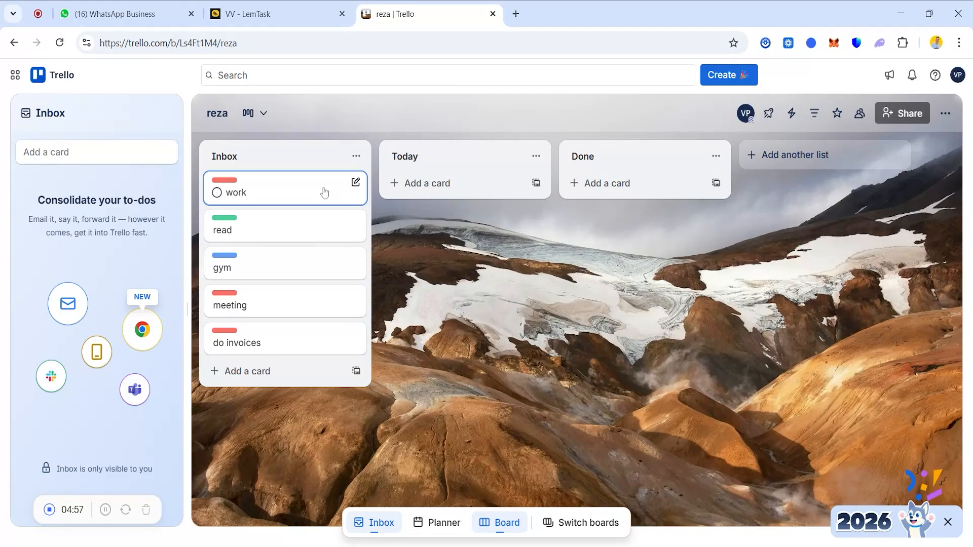
- Move the work, read and gym cards from the Inbox list to the Today list, keeping work last
drag(325, 193, 466, 189)
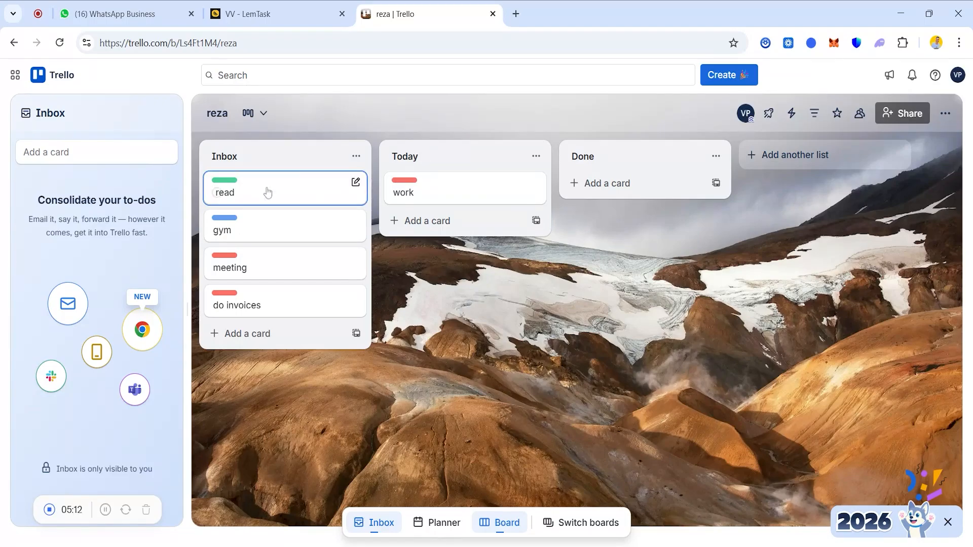
drag(268, 192, 379, 229)
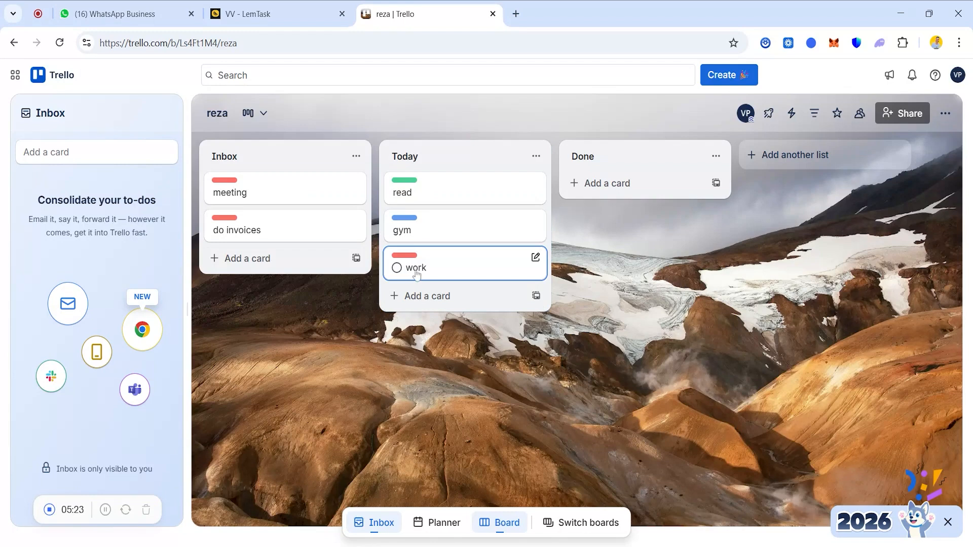
- Move the work, gym and read cards one by one from Today to the Done list and mark each complete
drag(417, 275, 575, 221)
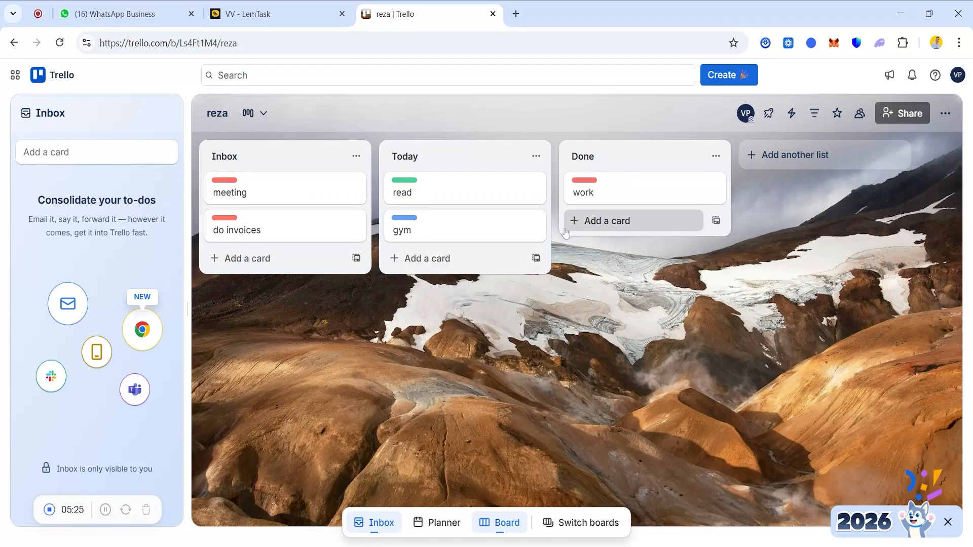
click(576, 193)
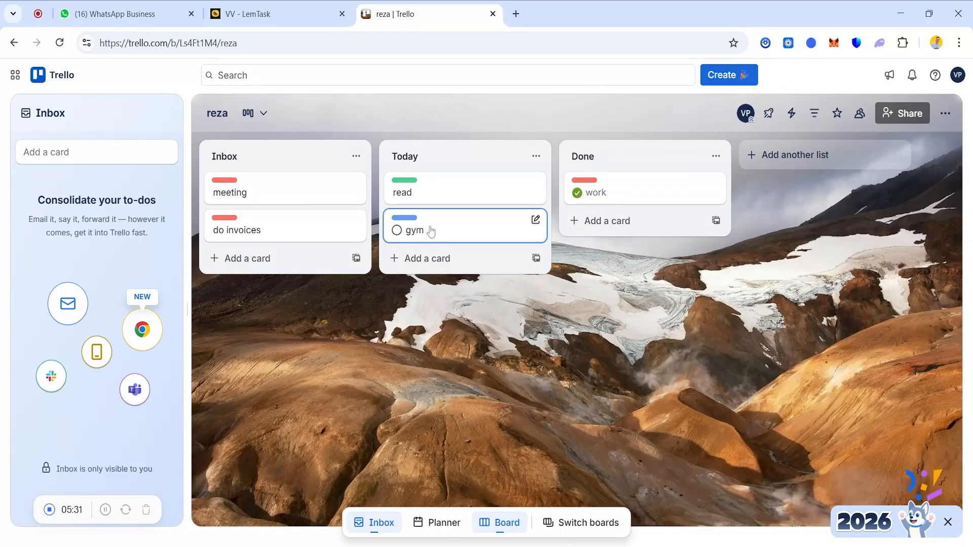
drag(431, 231, 616, 228)
drag(431, 231, 581, 195)
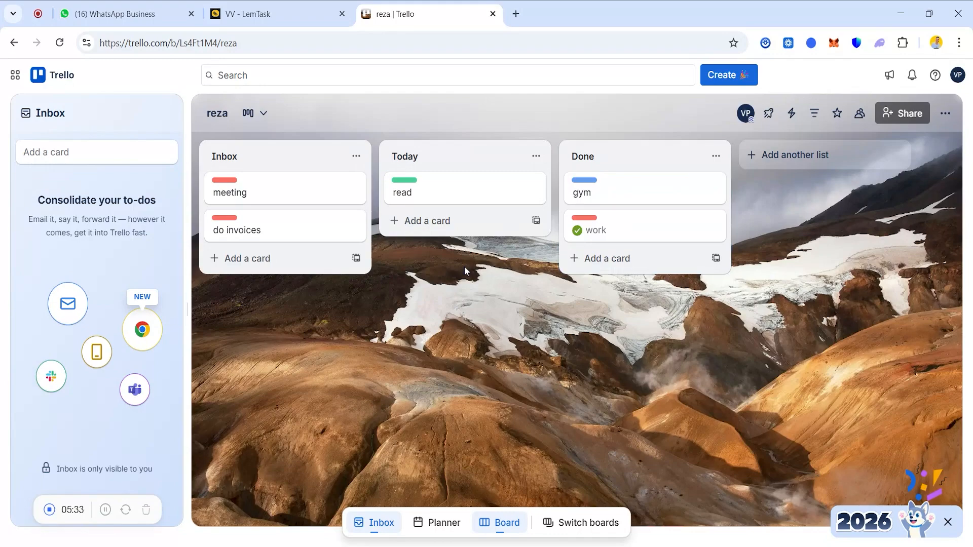
click(578, 194)
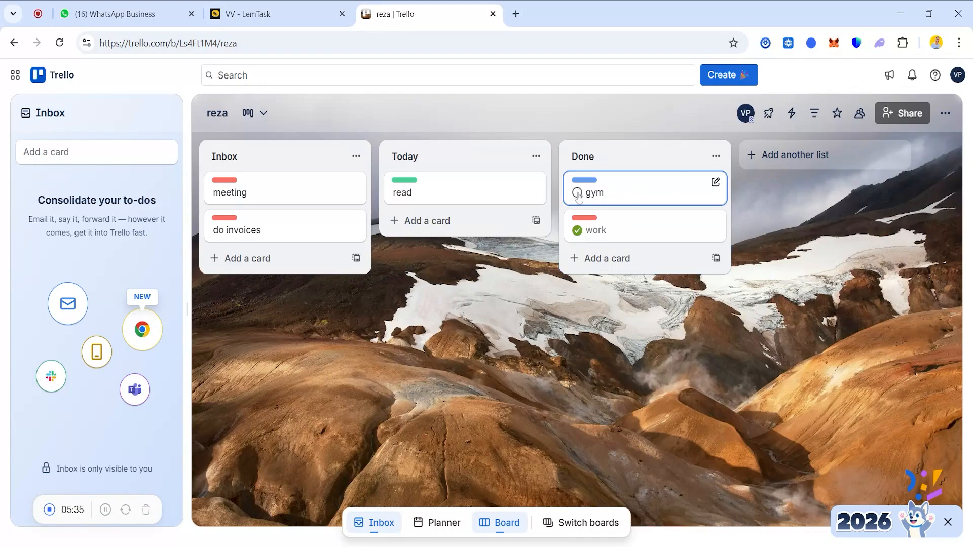
drag(496, 201, 654, 204)
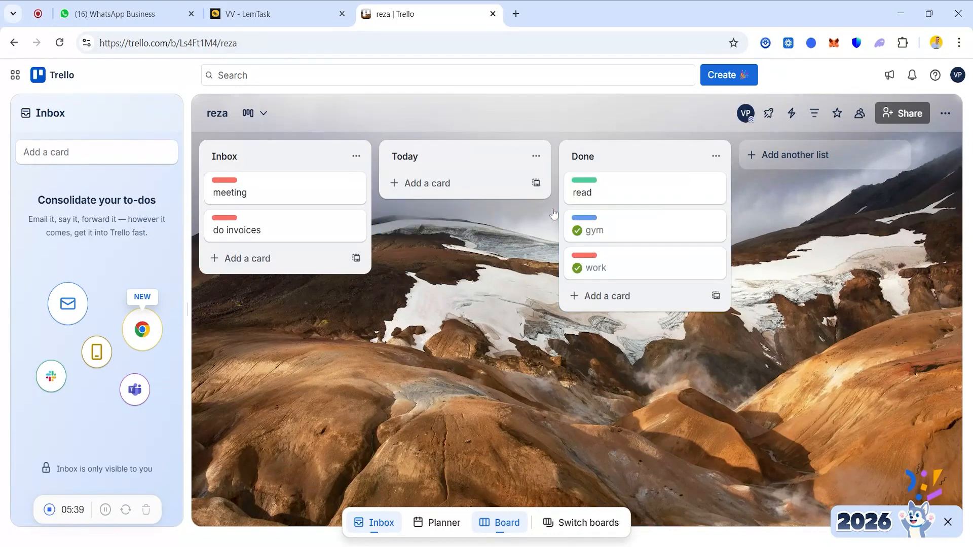
click(577, 193)
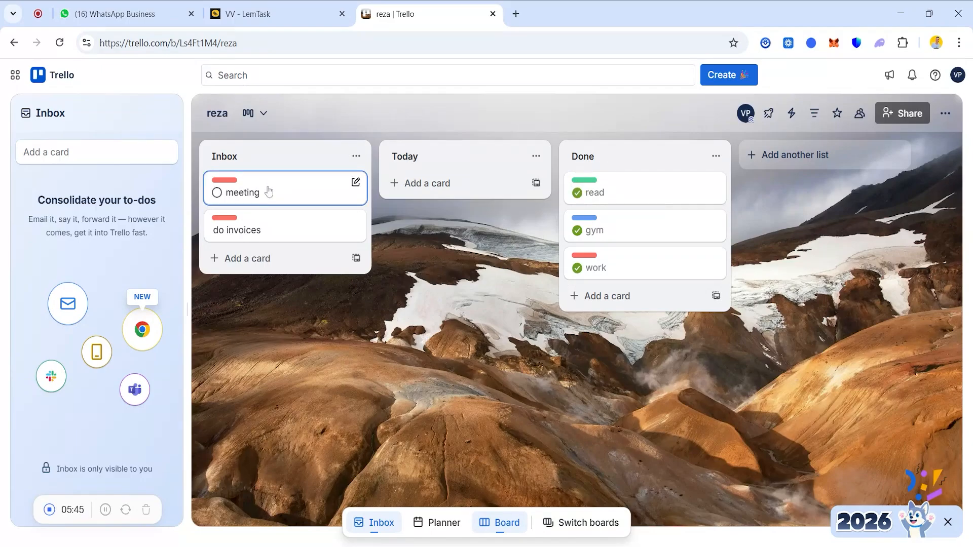
- Move the meeting and do invoices cards from the Inbox list to the Today list
drag(269, 195, 390, 173)
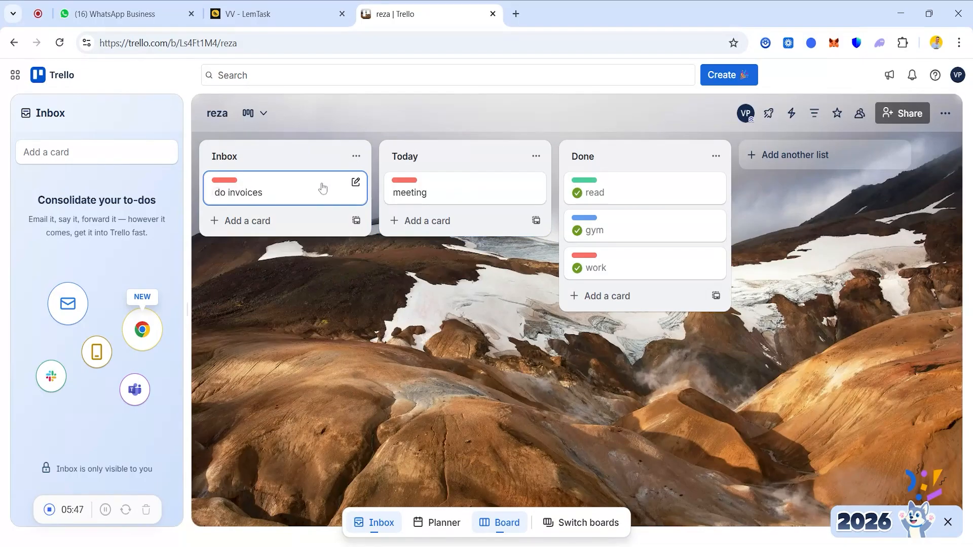
drag(313, 193, 398, 219)
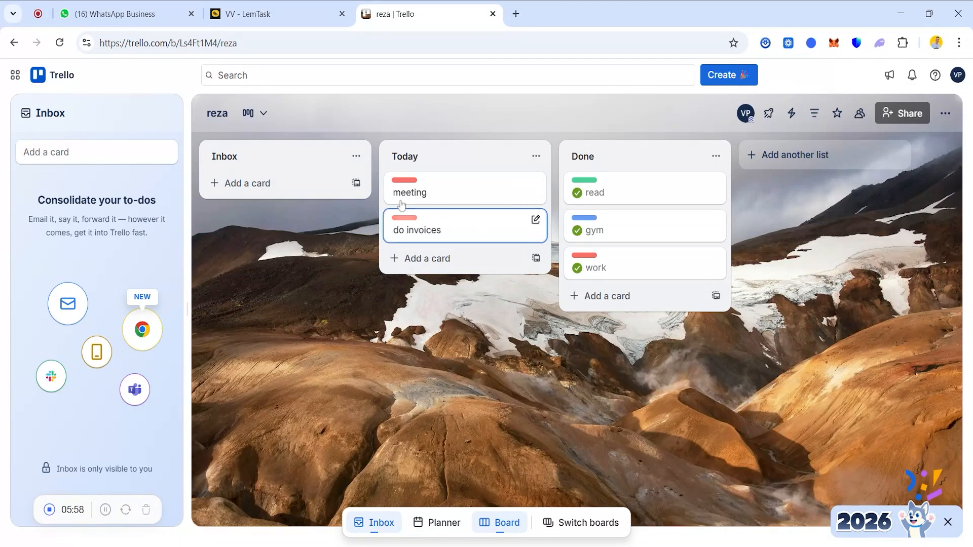
- Move the meeting and do invoices cards from Today to the Done list and mark both complete
drag(464, 190, 569, 199)
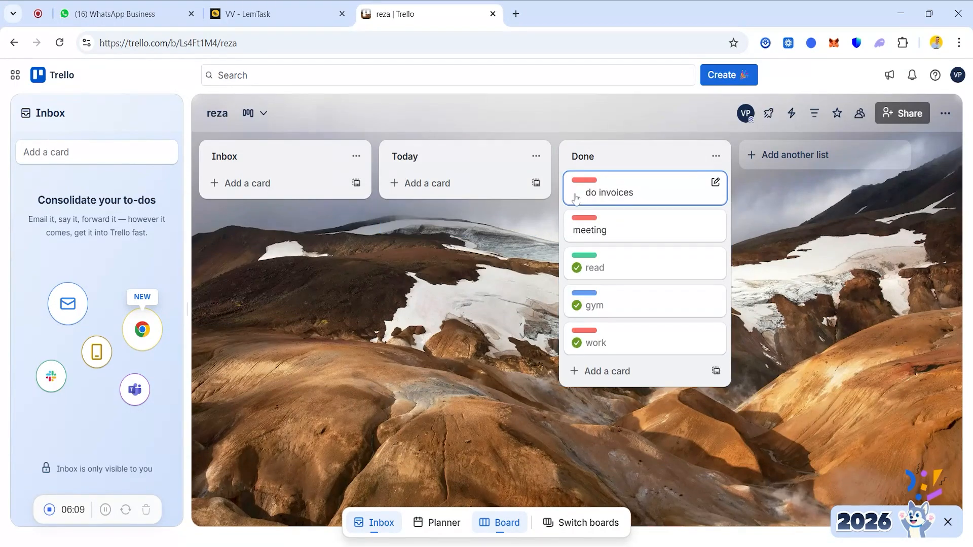
click(576, 193)
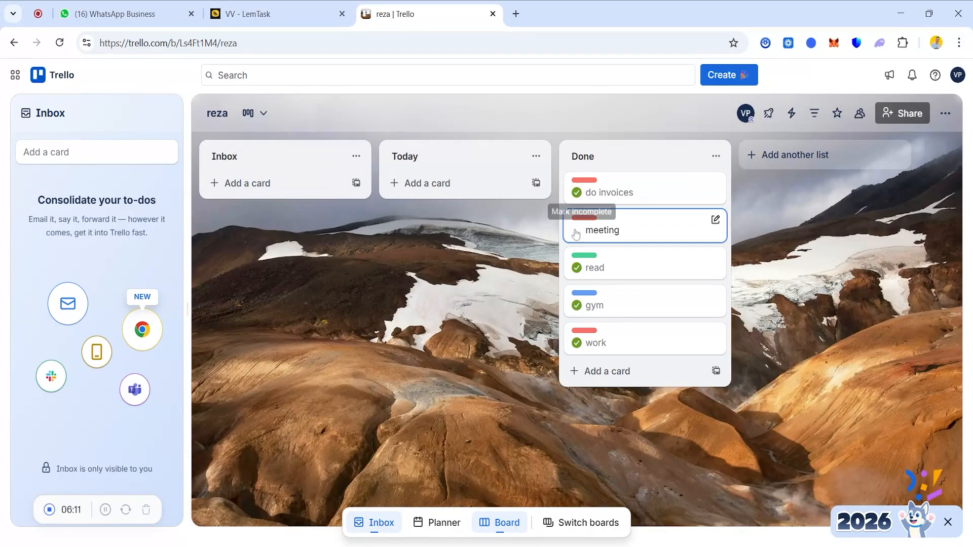
click(576, 230)
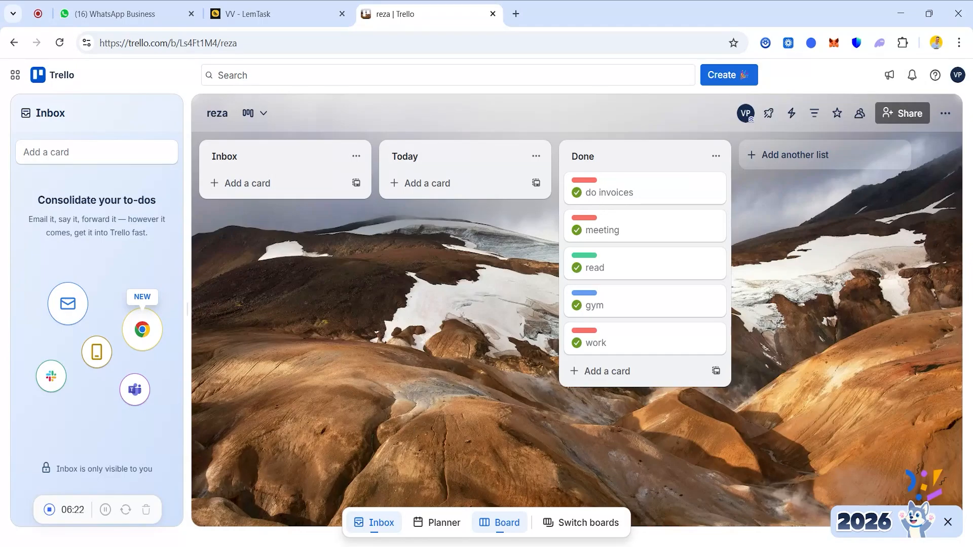
- Switch to LemTask and look through its dashboard, including the overdue tasks and the Today list
click(253, 20)
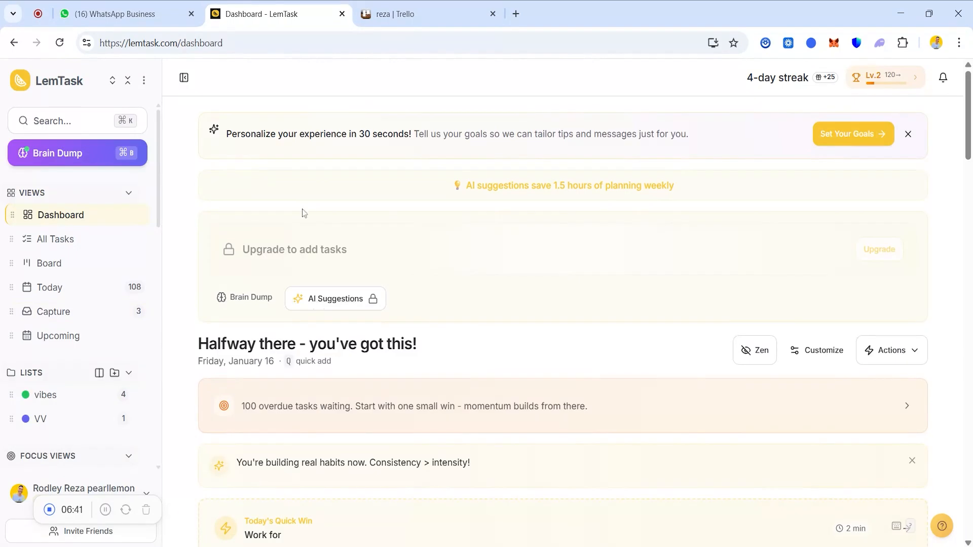
scroll(563, 304, down, 20)
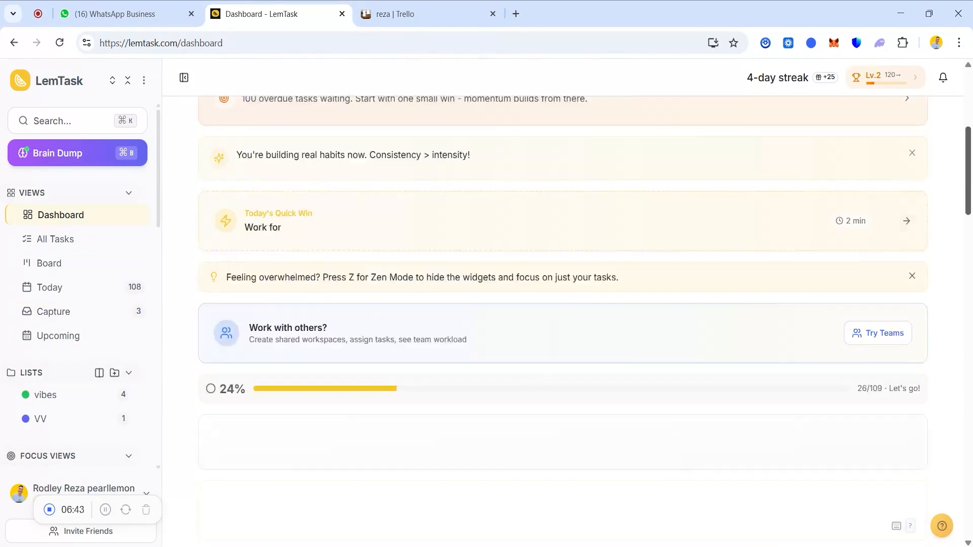
scroll(563, 304, up, 8)
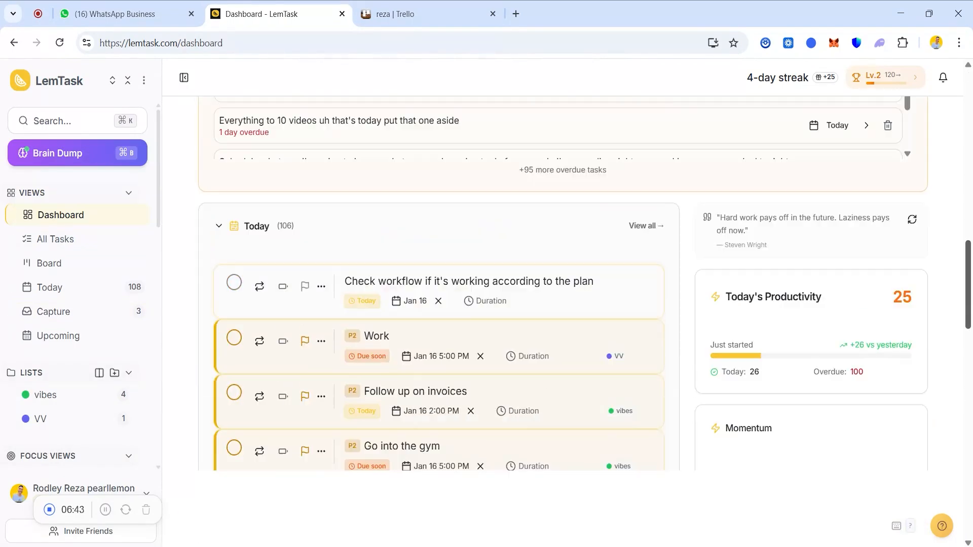
scroll(563, 304, up, 3)
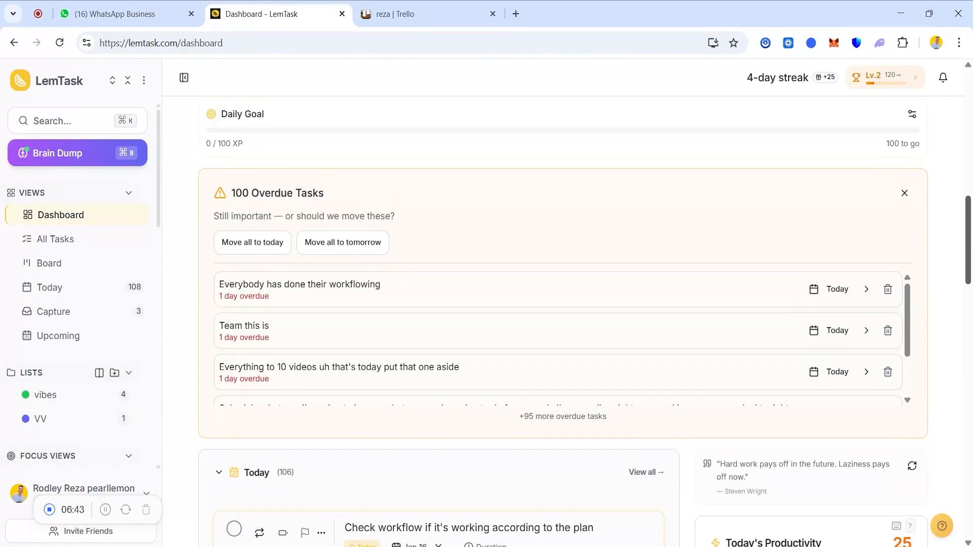
- Open Brain Dump and examine its Import, Text, CSV and Audio capture options
click(81, 159)
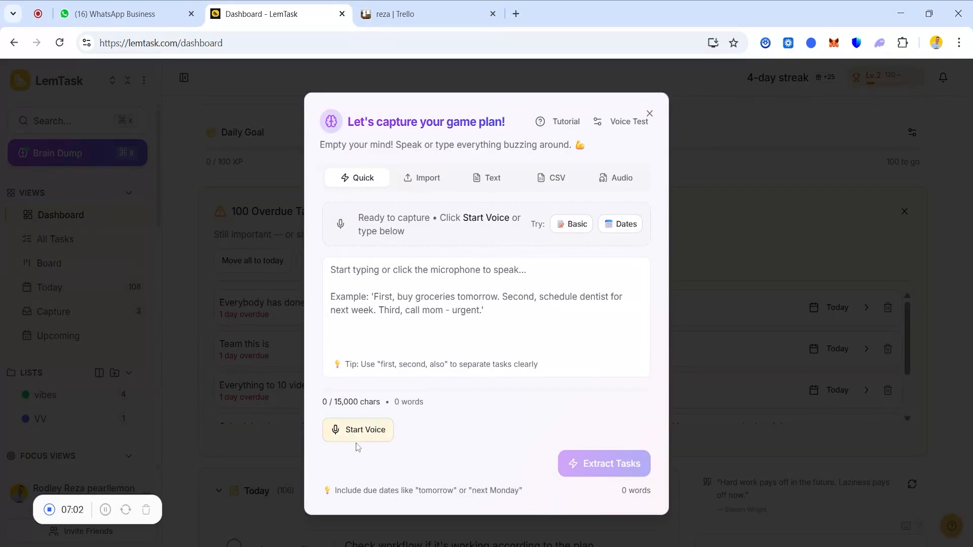
click(426, 183)
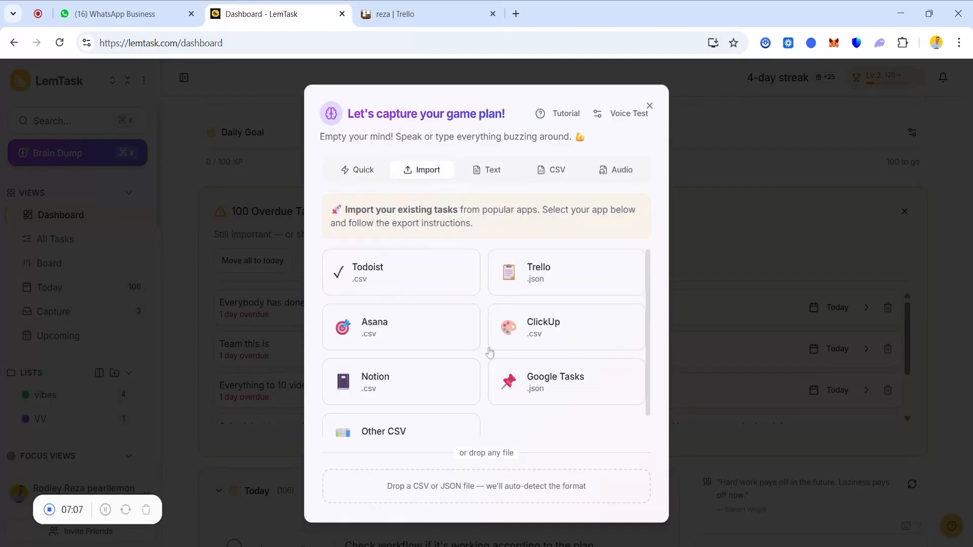
click(484, 171)
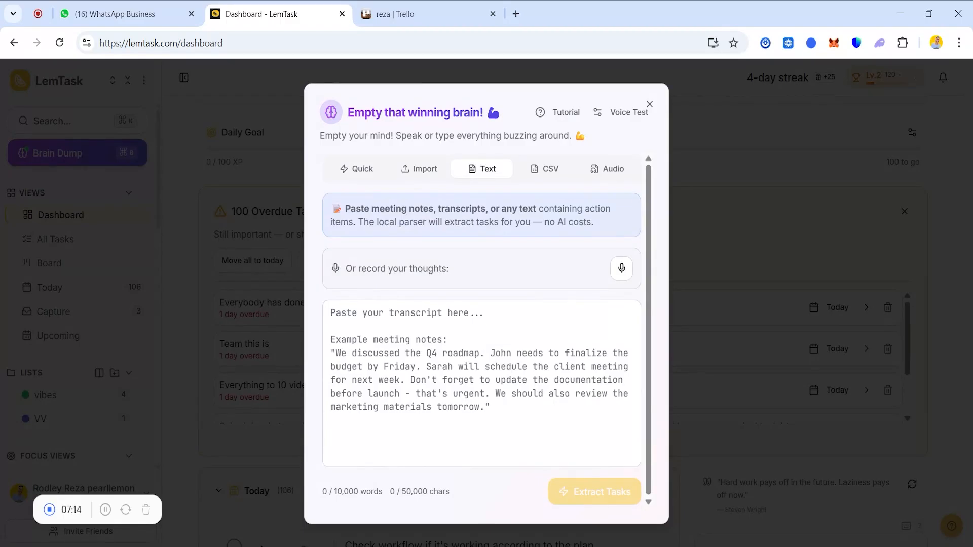
click(542, 169)
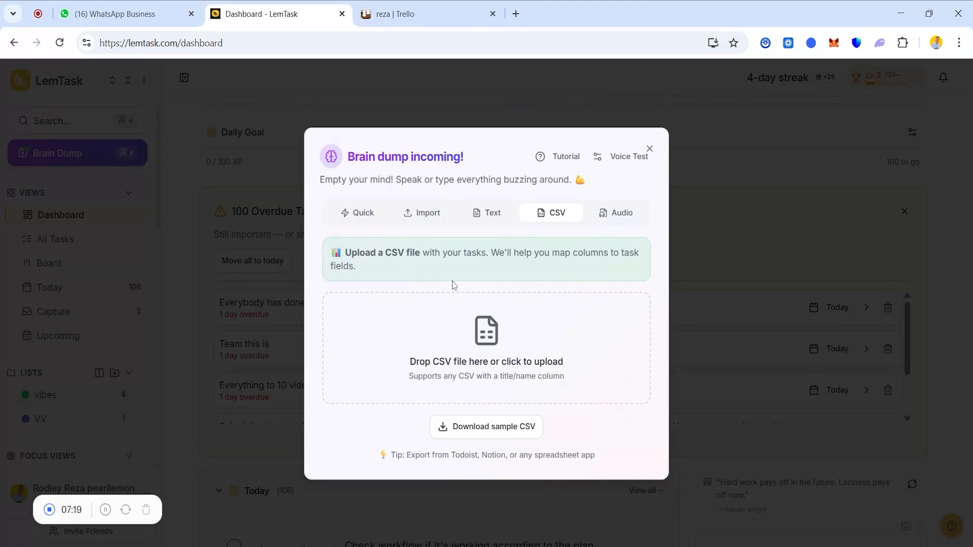
click(630, 217)
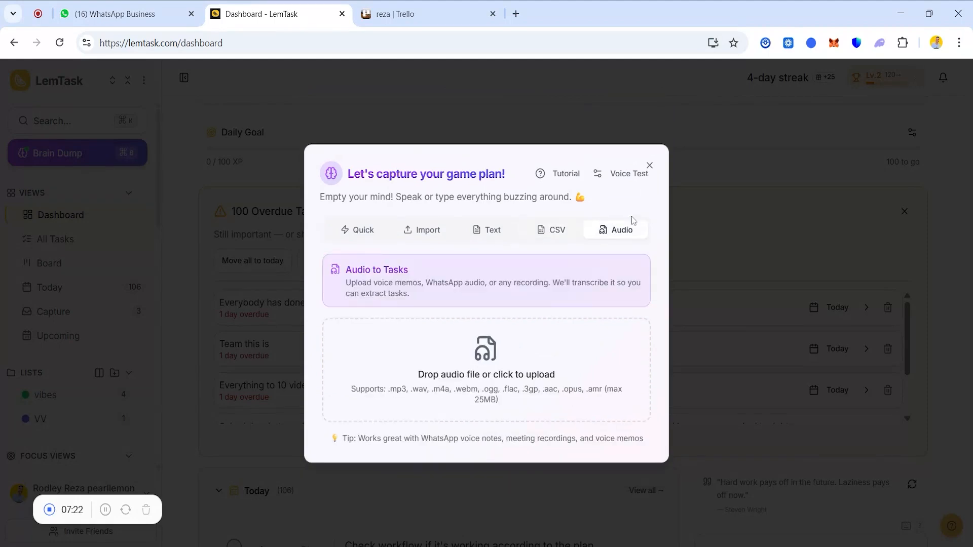
- Record "working today" by voice in Brain Dump's Quick mode and extract the task from it
click(346, 238)
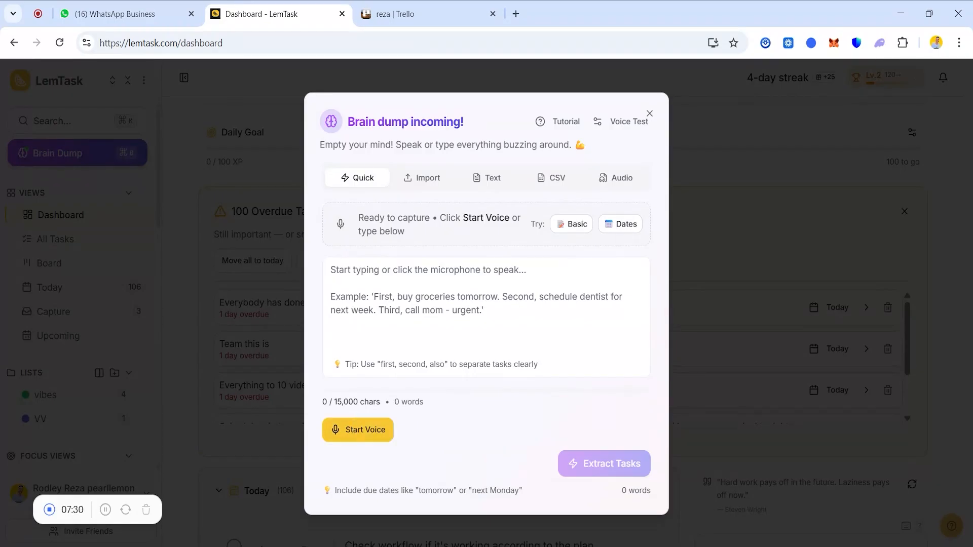
click(375, 431)
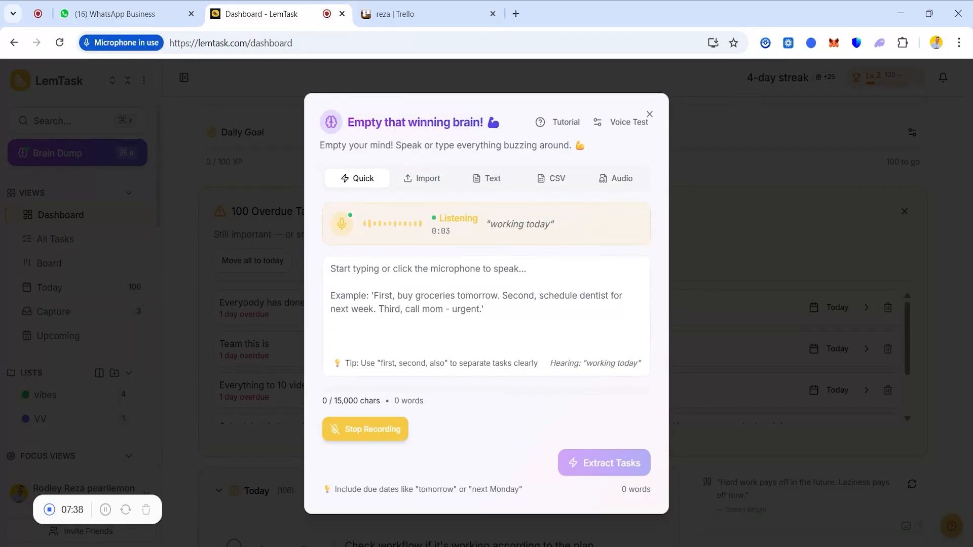
click(375, 431)
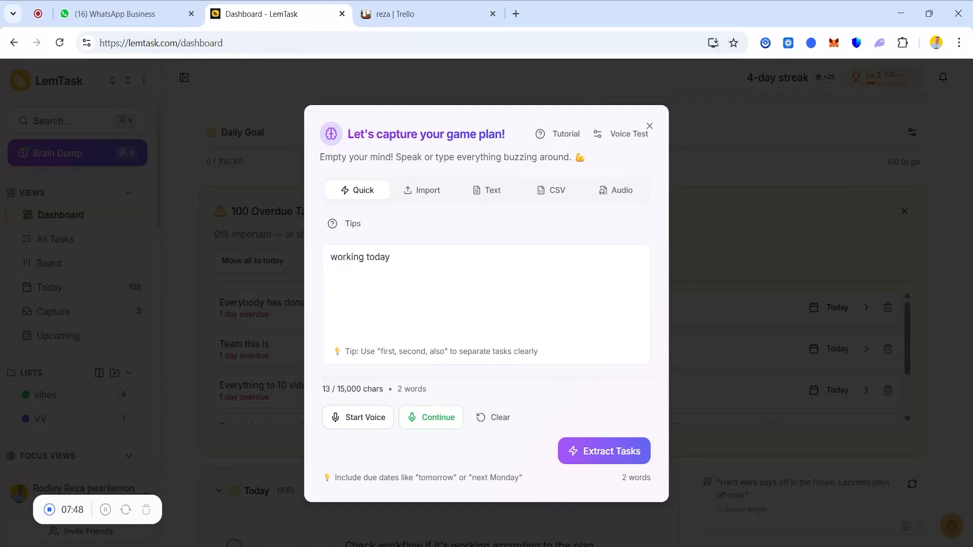
click(622, 459)
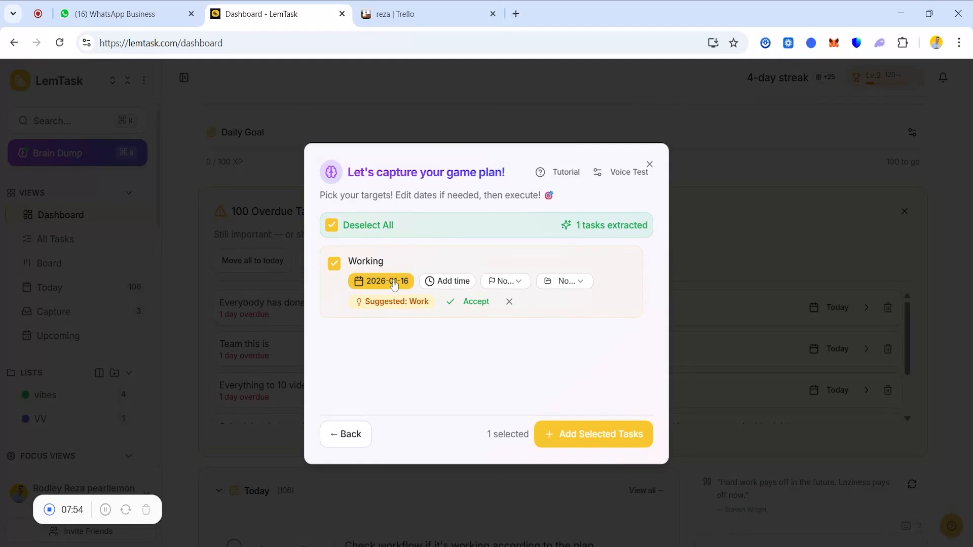
- Give the extracted Working task the time 21:00, High priority and the VV list, and add it to the tasks
click(428, 283)
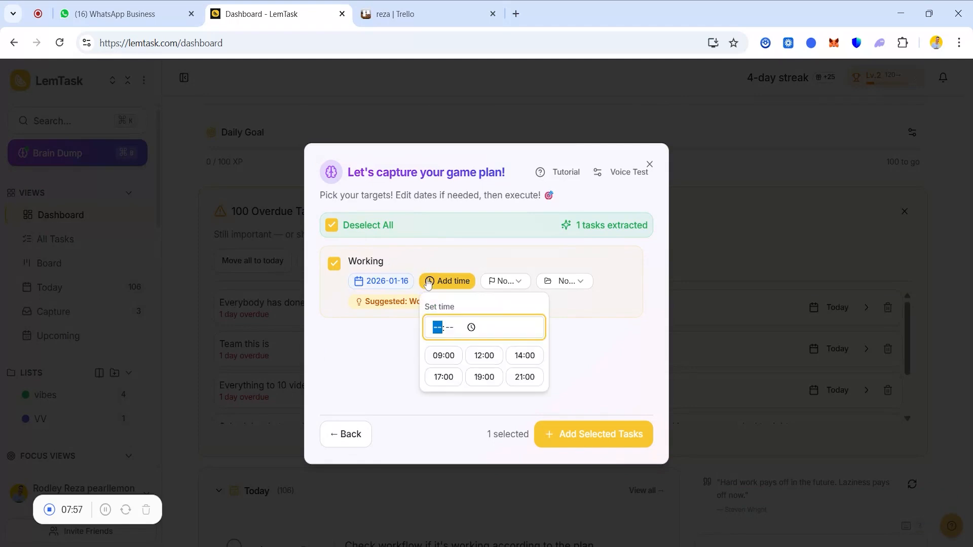
click(524, 376)
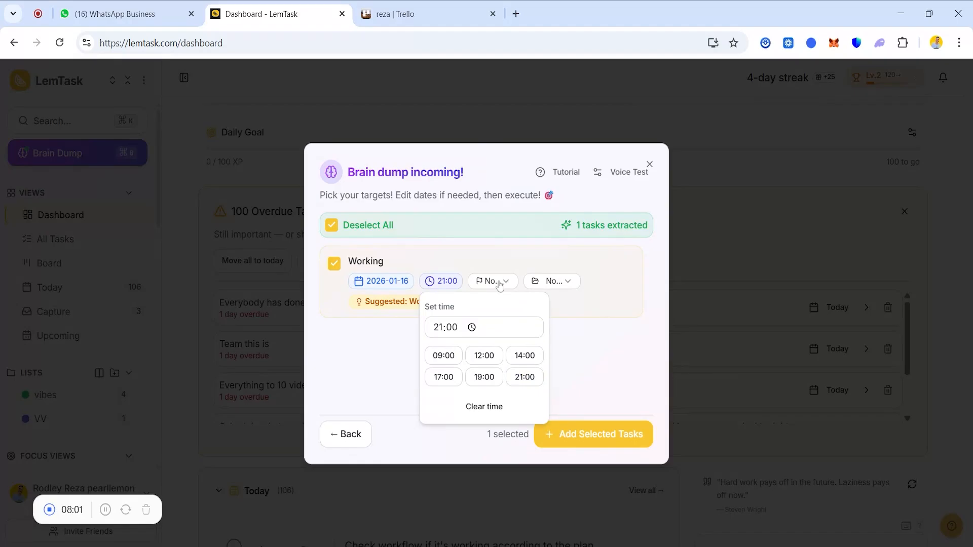
click(499, 284)
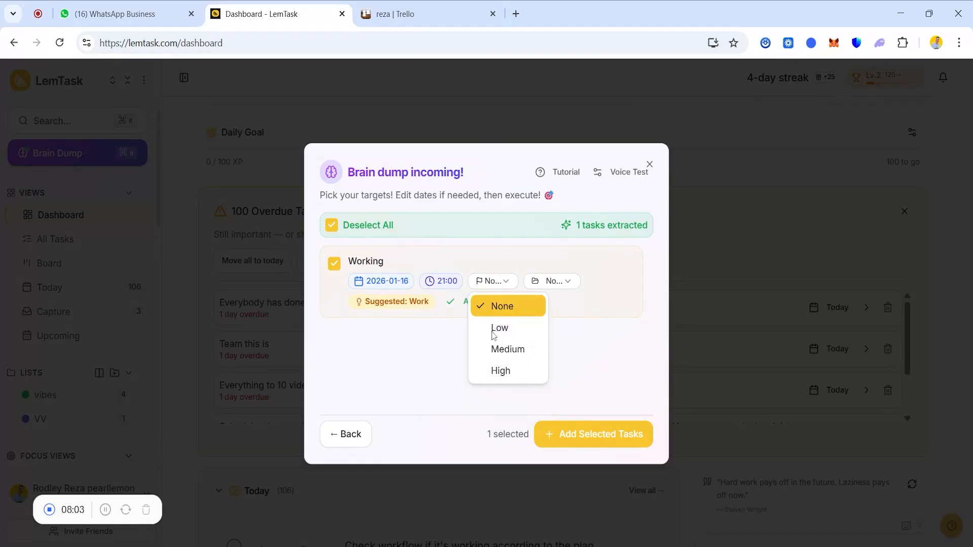
click(496, 375)
click(549, 284)
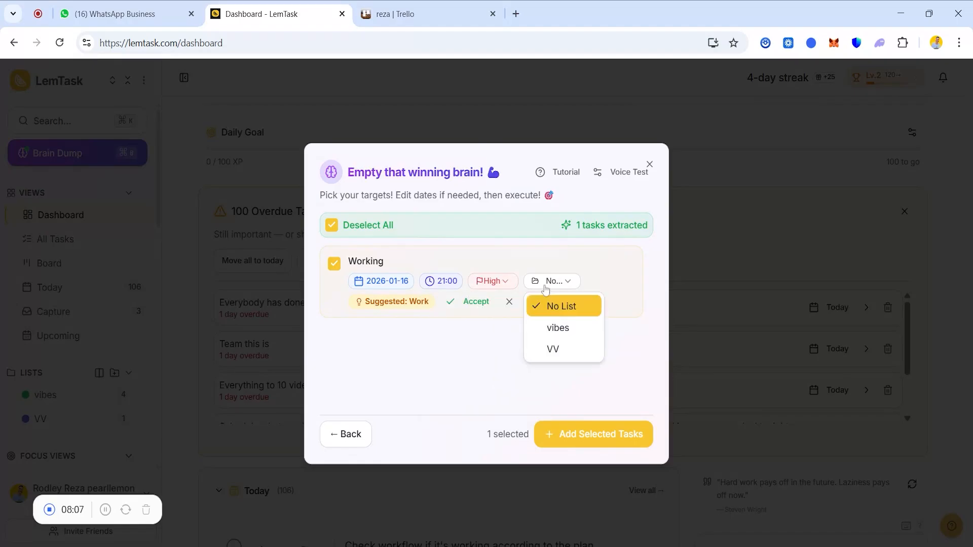
click(547, 348)
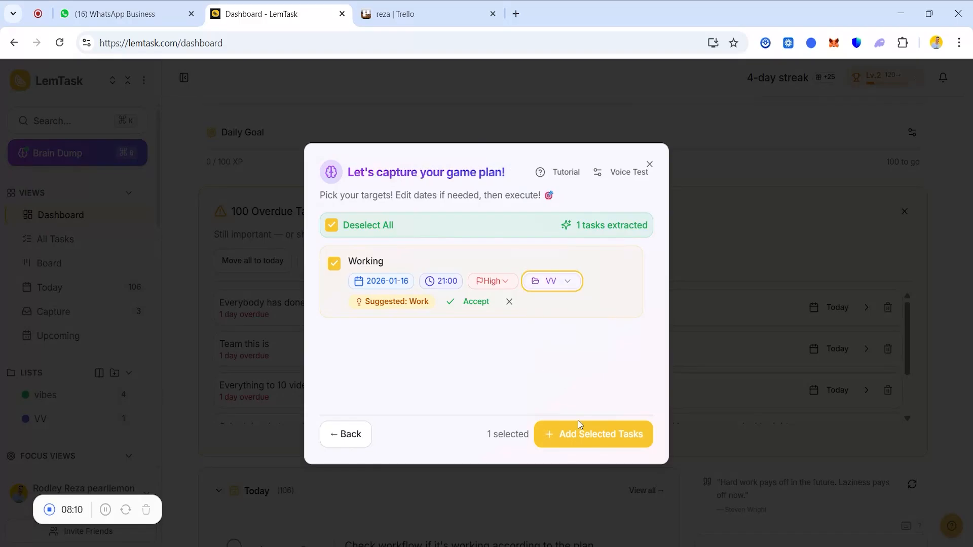
click(581, 436)
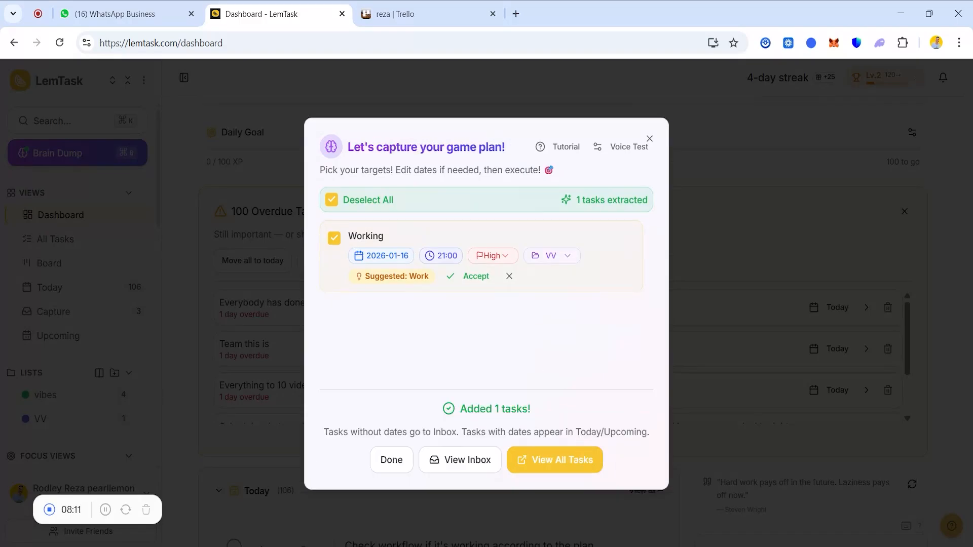
click(649, 139)
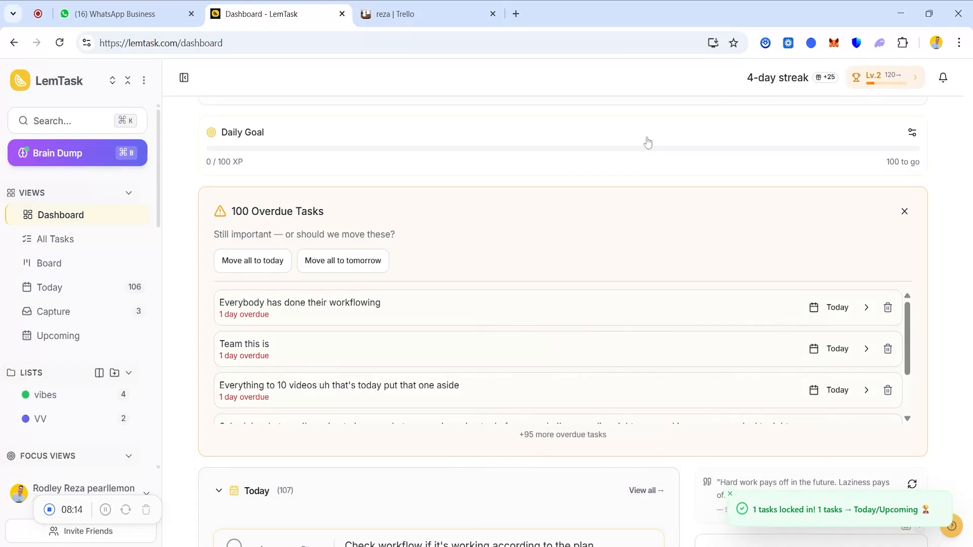
- Record a new Brain Dump by voice about reading a novel today and extract the task from it
click(51, 153)
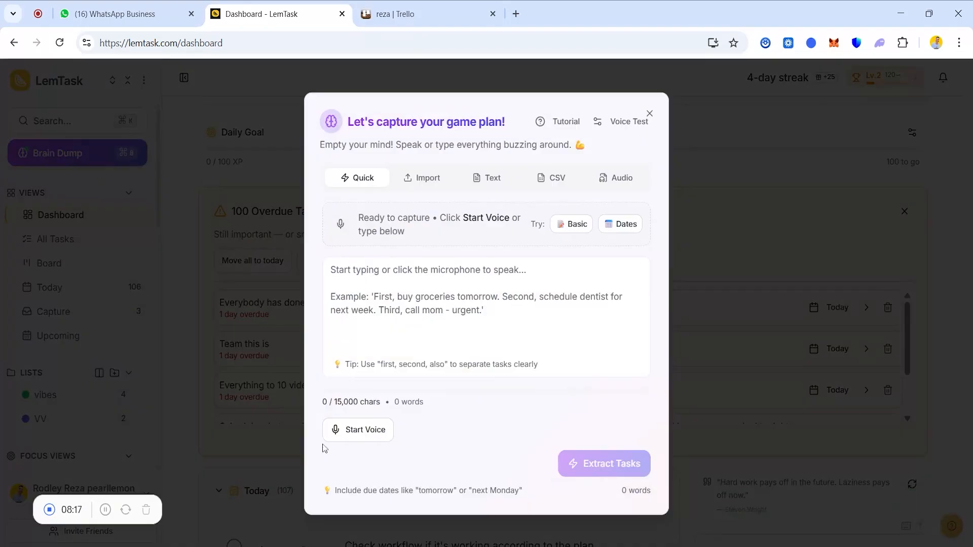
click(336, 432)
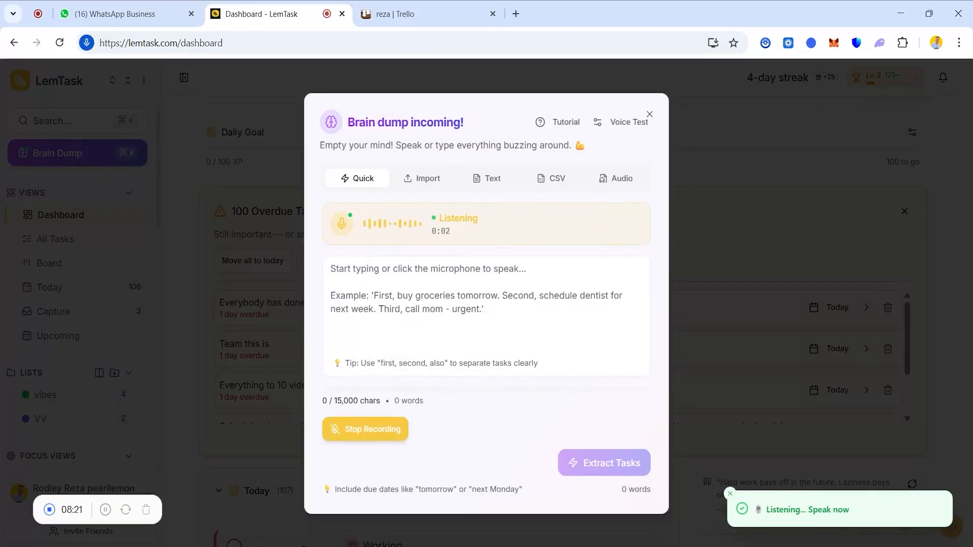
click(336, 433)
click(591, 454)
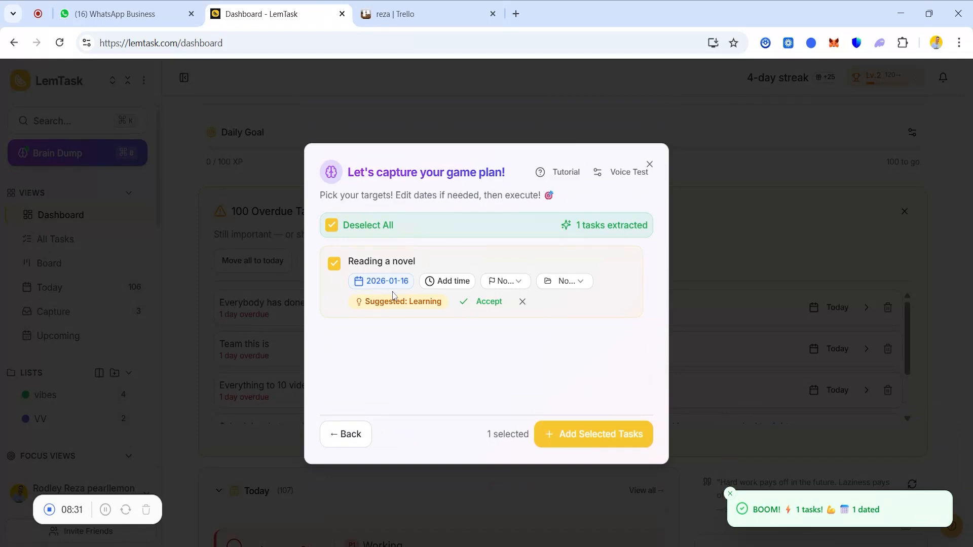
- Set the Reading a novel task to 19:00, Medium priority and the vibes list, accept the suggested Learning category, and add the task
click(442, 285)
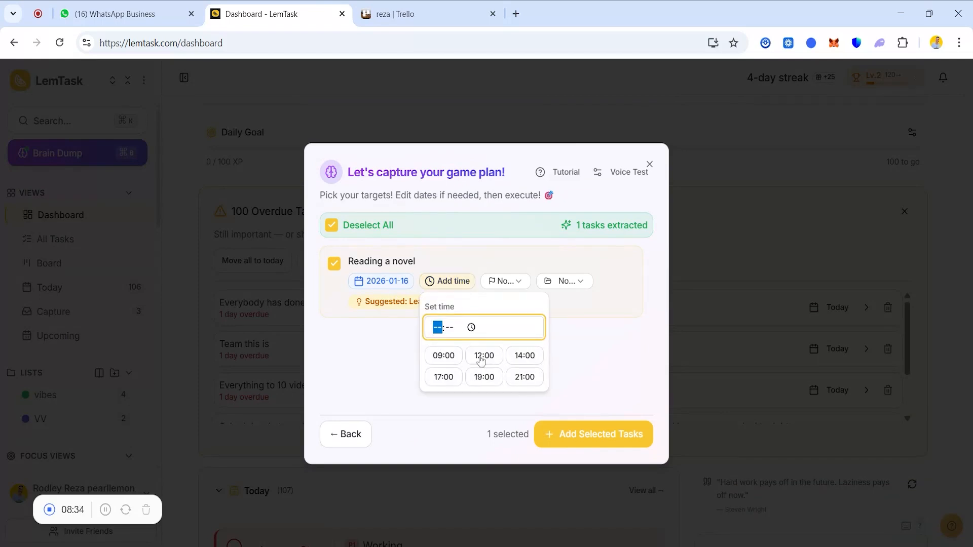
click(484, 377)
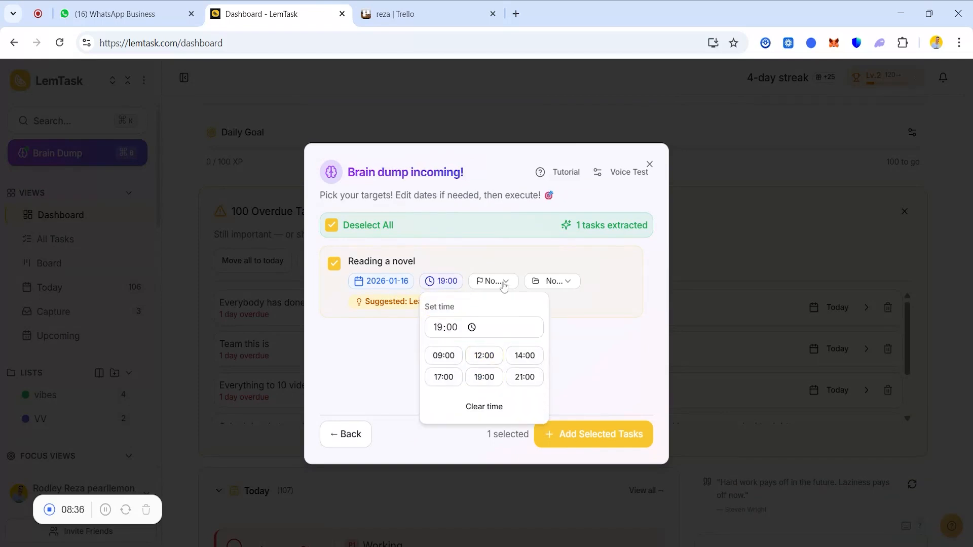
click(504, 284)
click(510, 349)
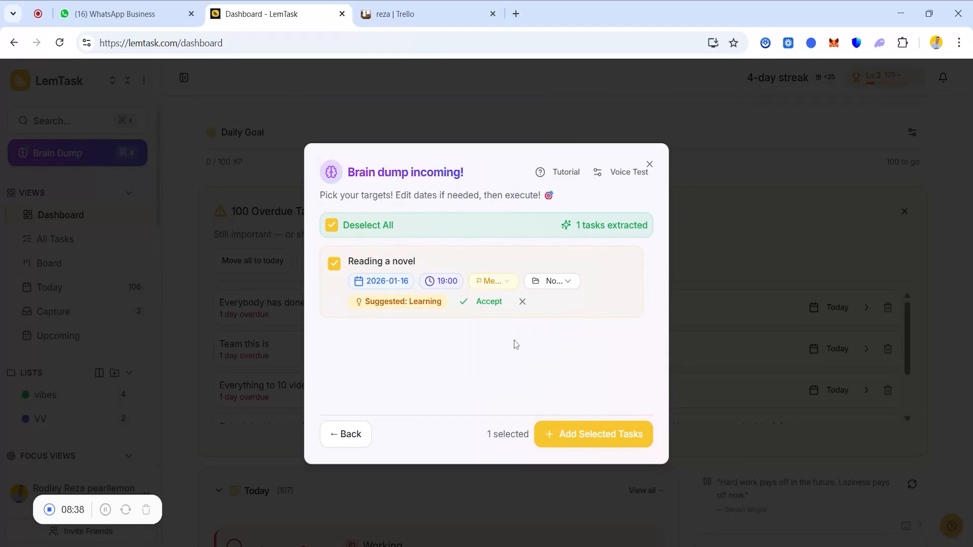
click(543, 288)
click(555, 328)
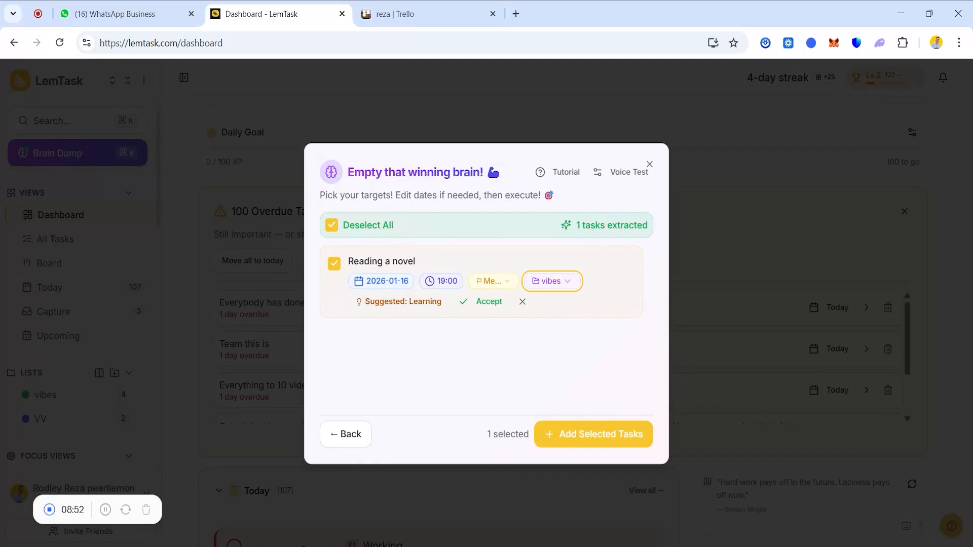
click(481, 302)
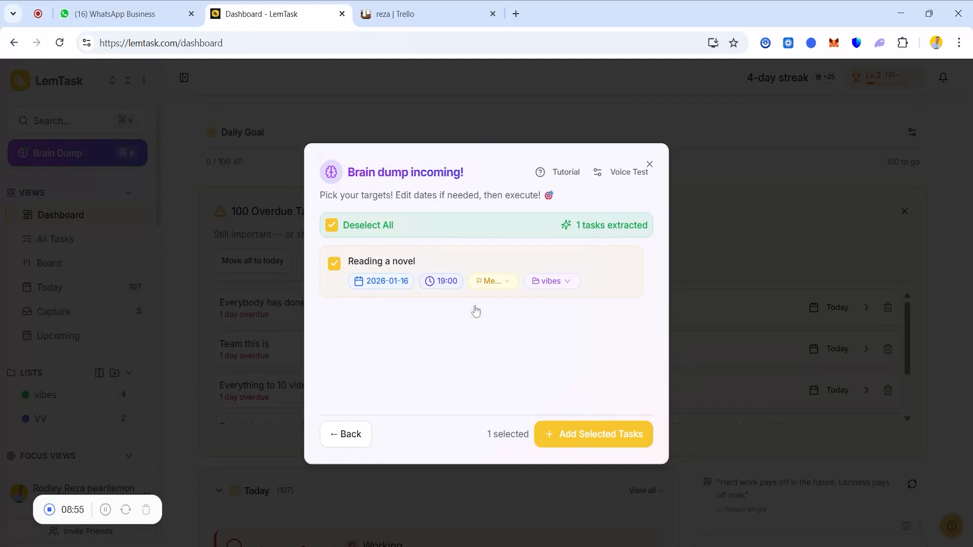
click(580, 437)
click(649, 139)
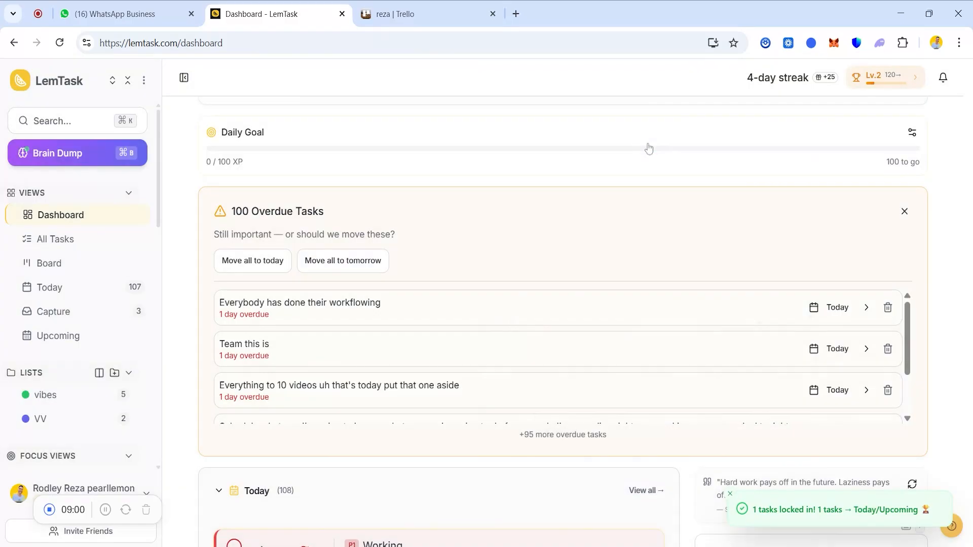
- Review the tasks in the VV list and switch back to the Trello board
click(56, 427)
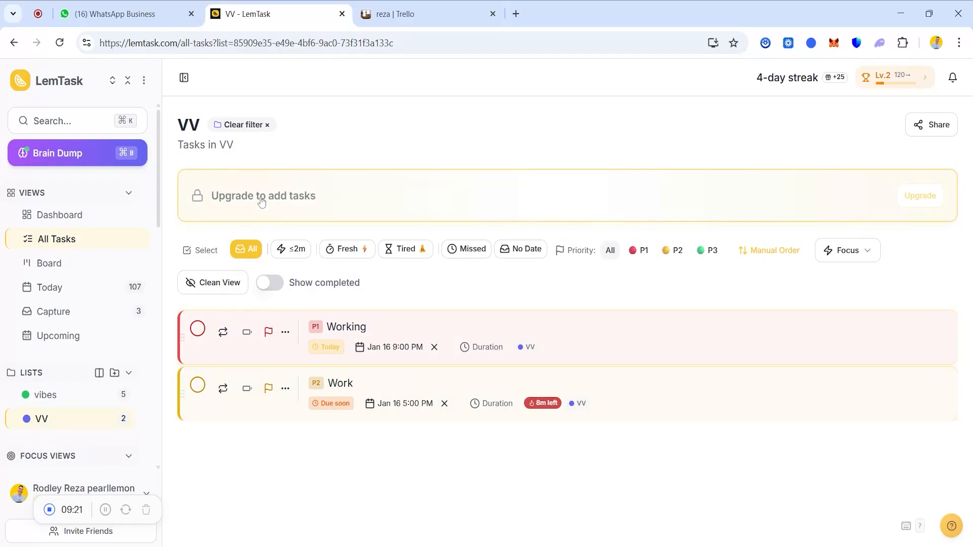
click(448, 10)
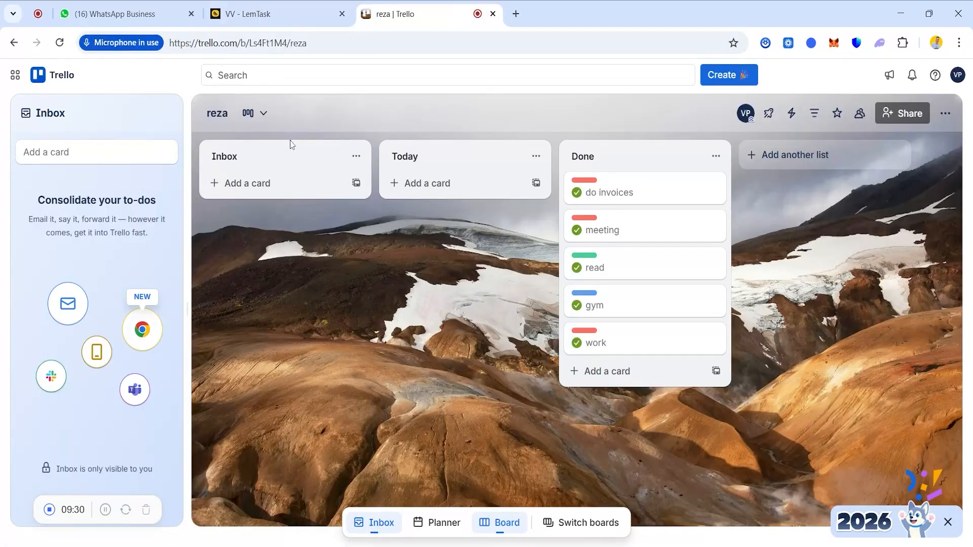